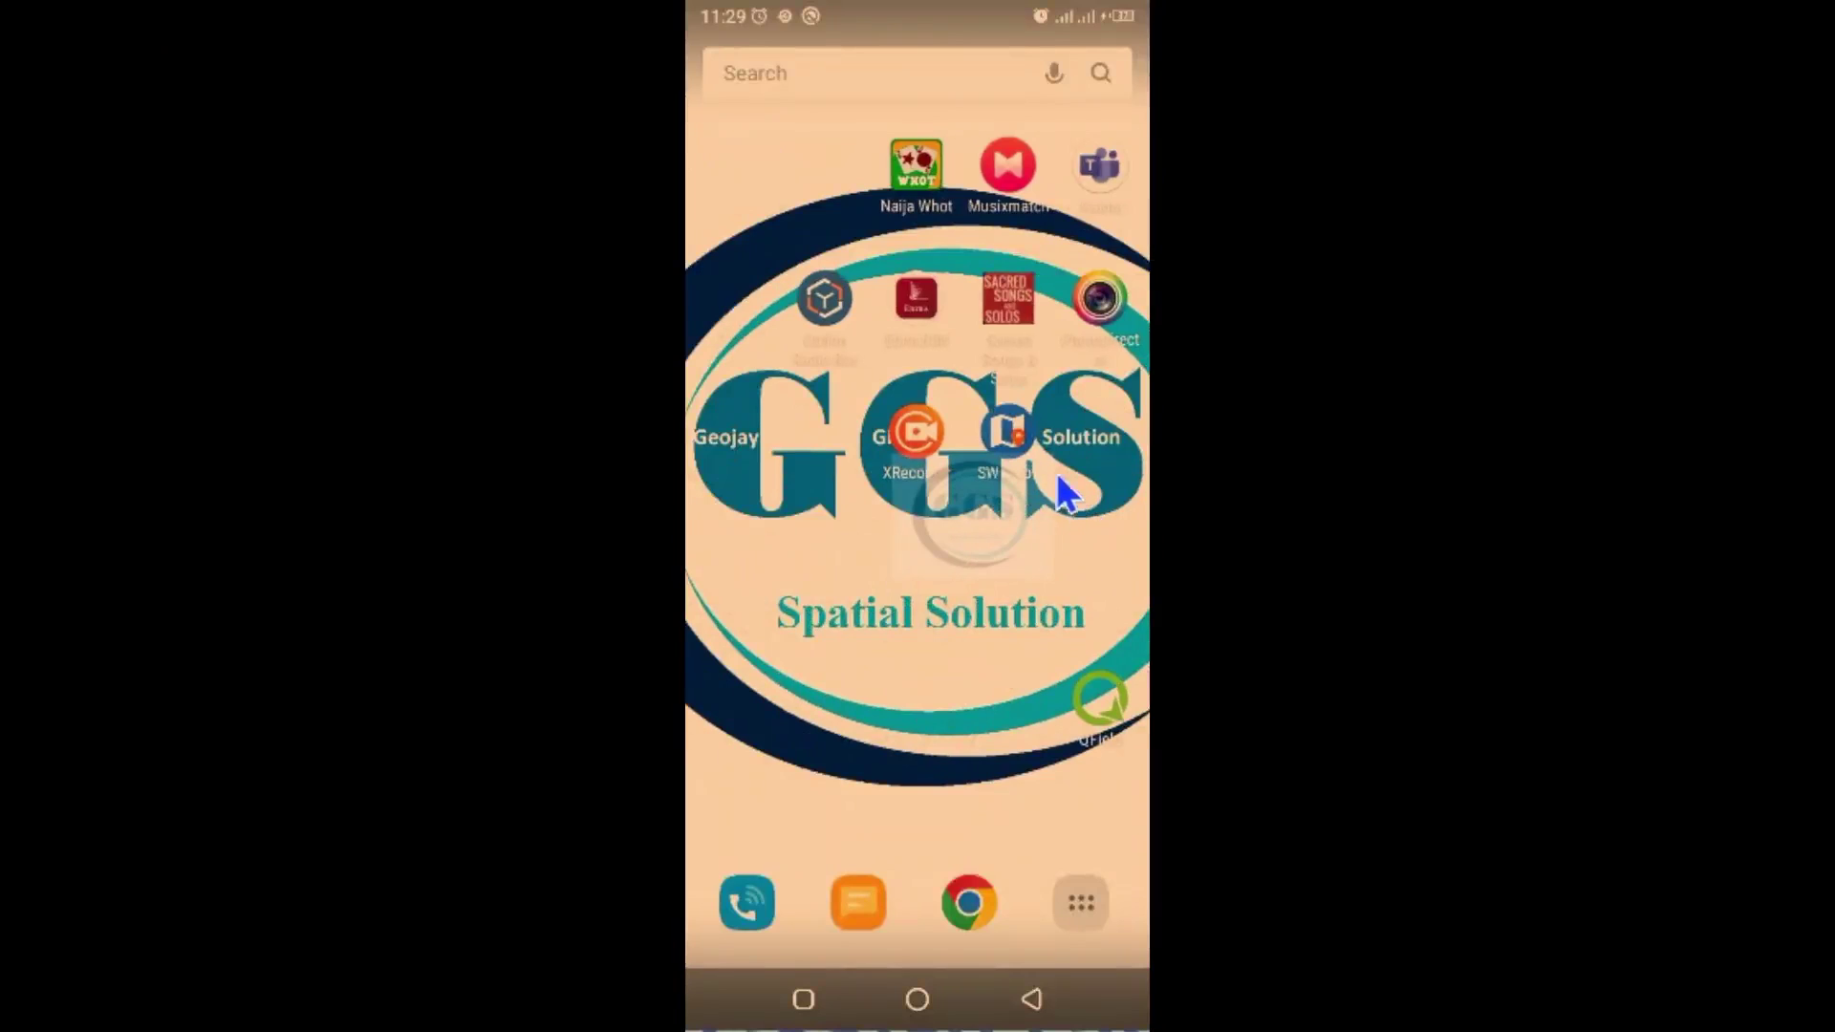
# - Launch SW Maps, continue with Project 1, and bring up the menu's Import options
pyautogui.click(1003, 434)
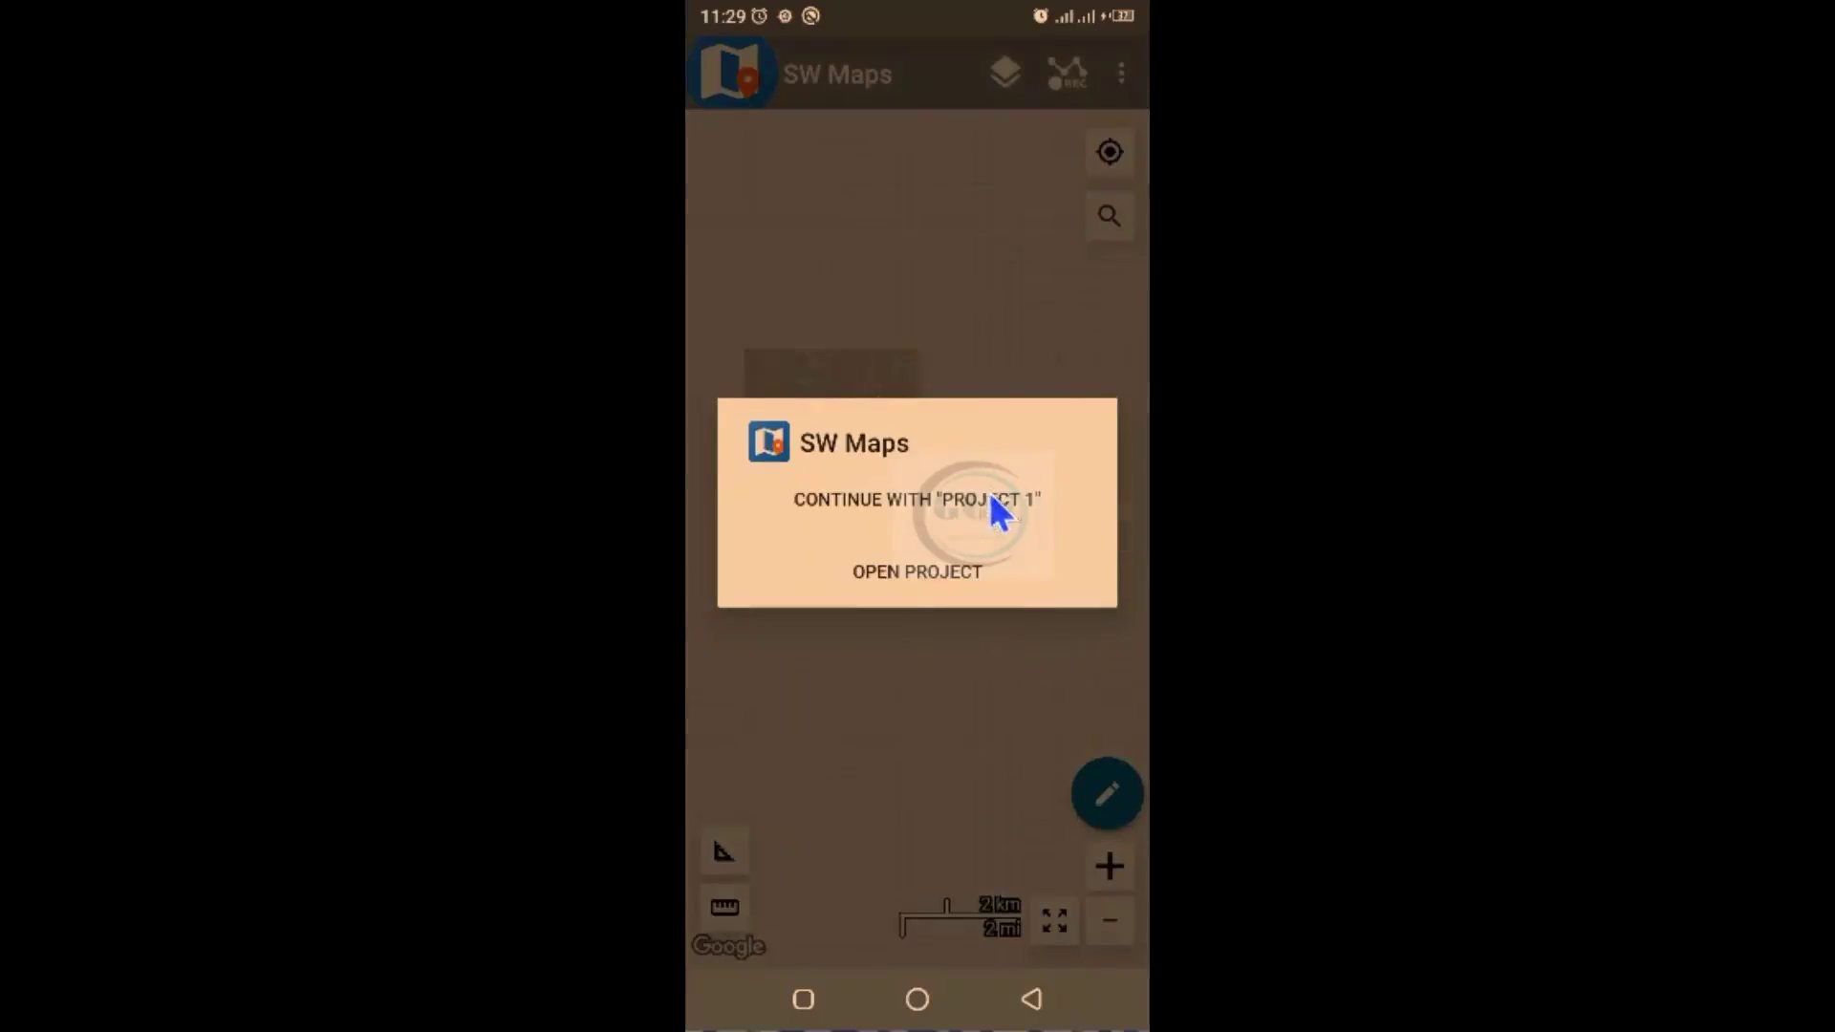
pyautogui.click(906, 505)
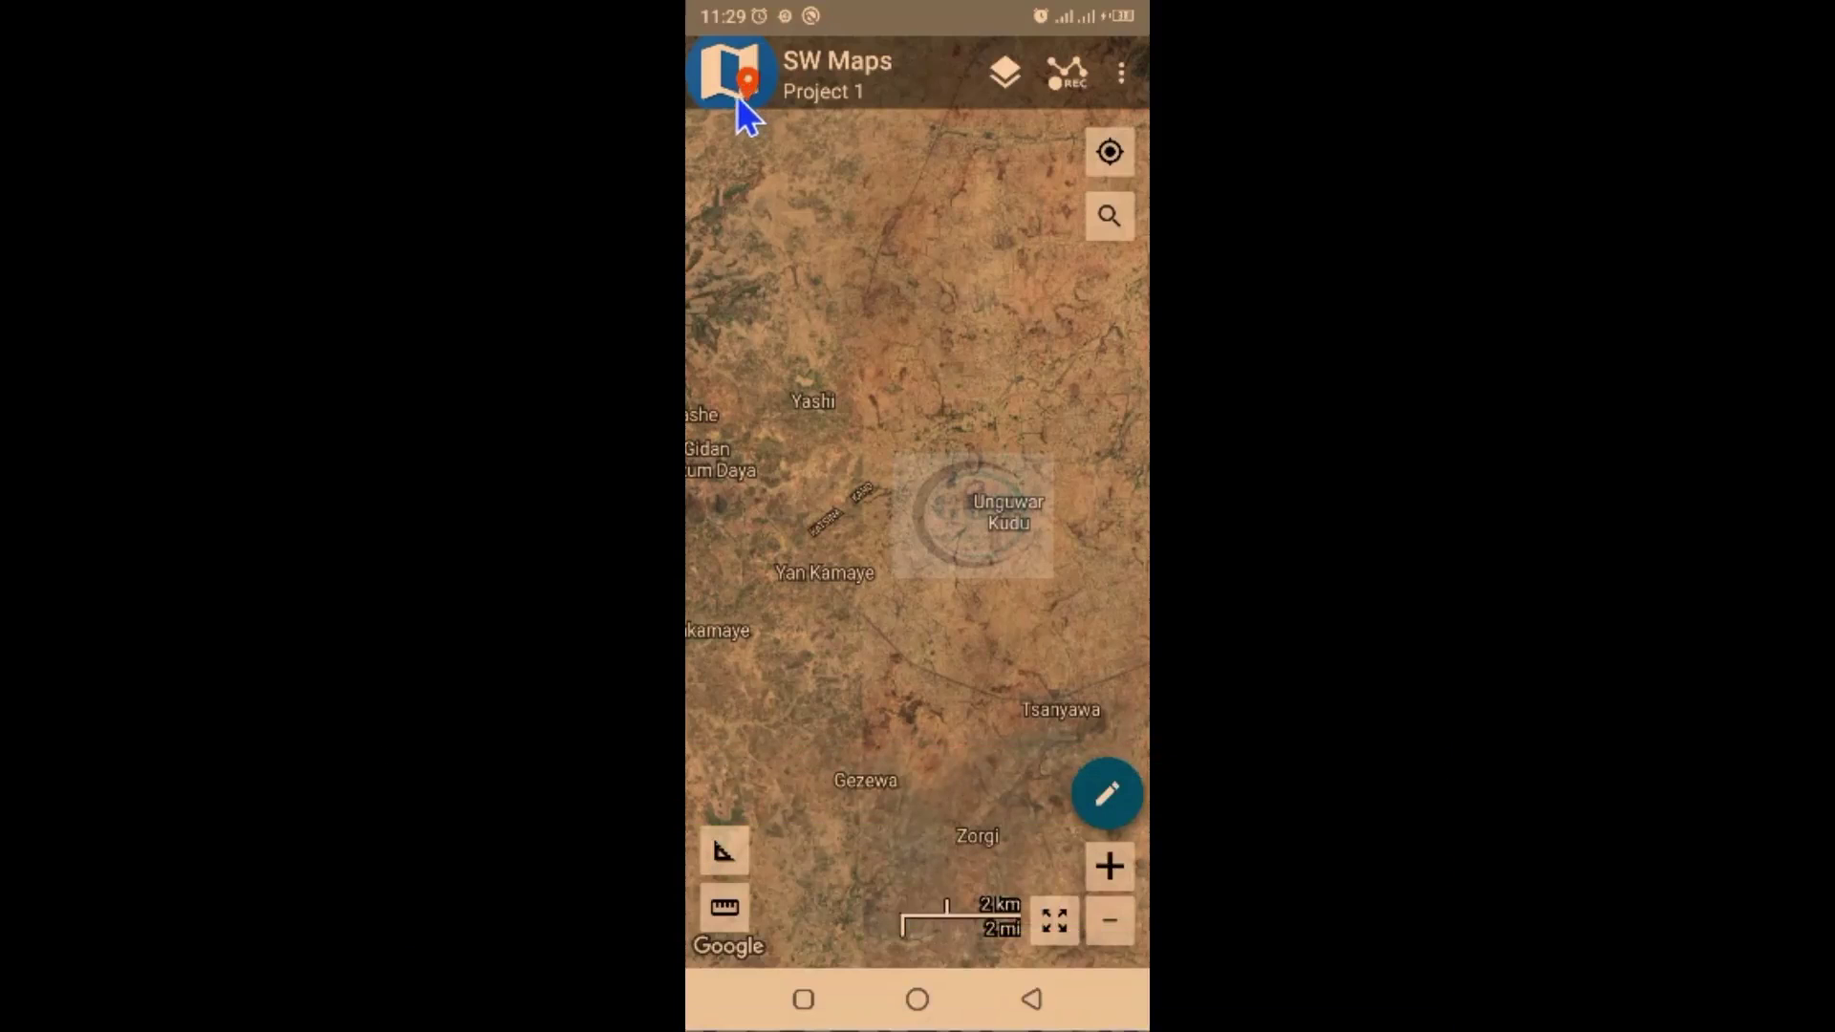
pyautogui.click(730, 100)
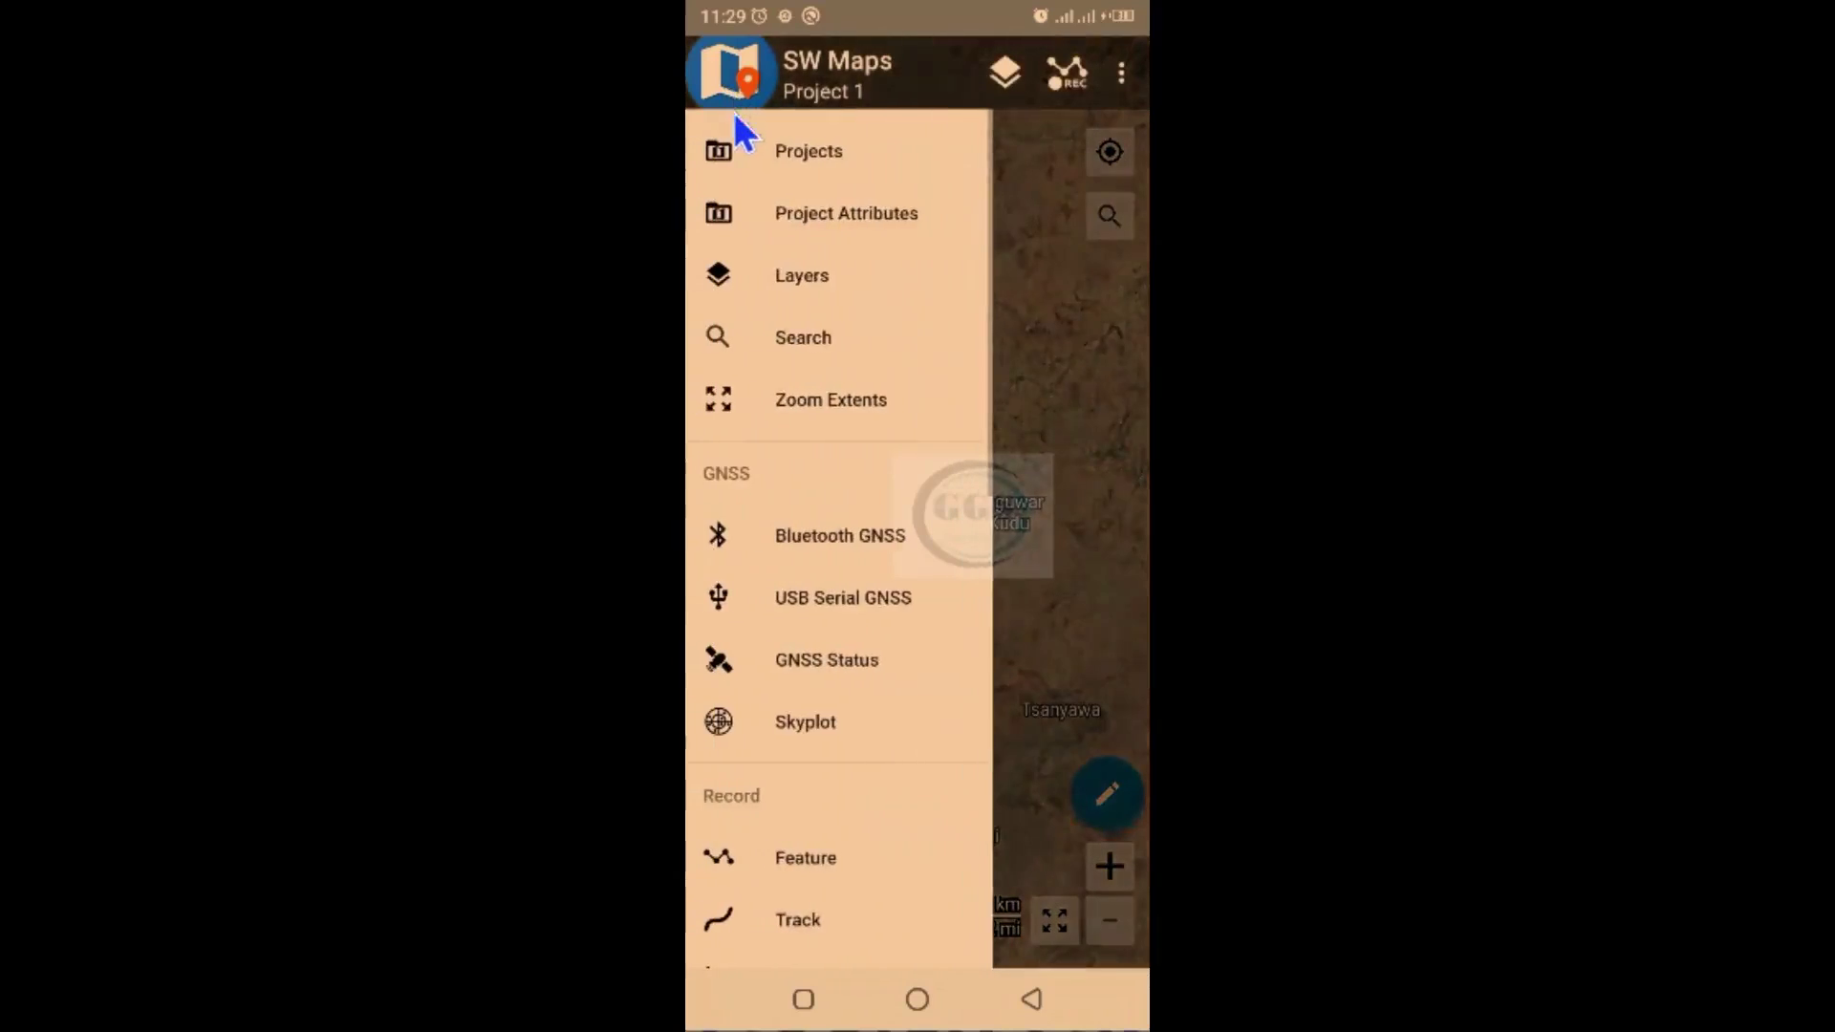
pyautogui.scroll(-4, 811, 516)
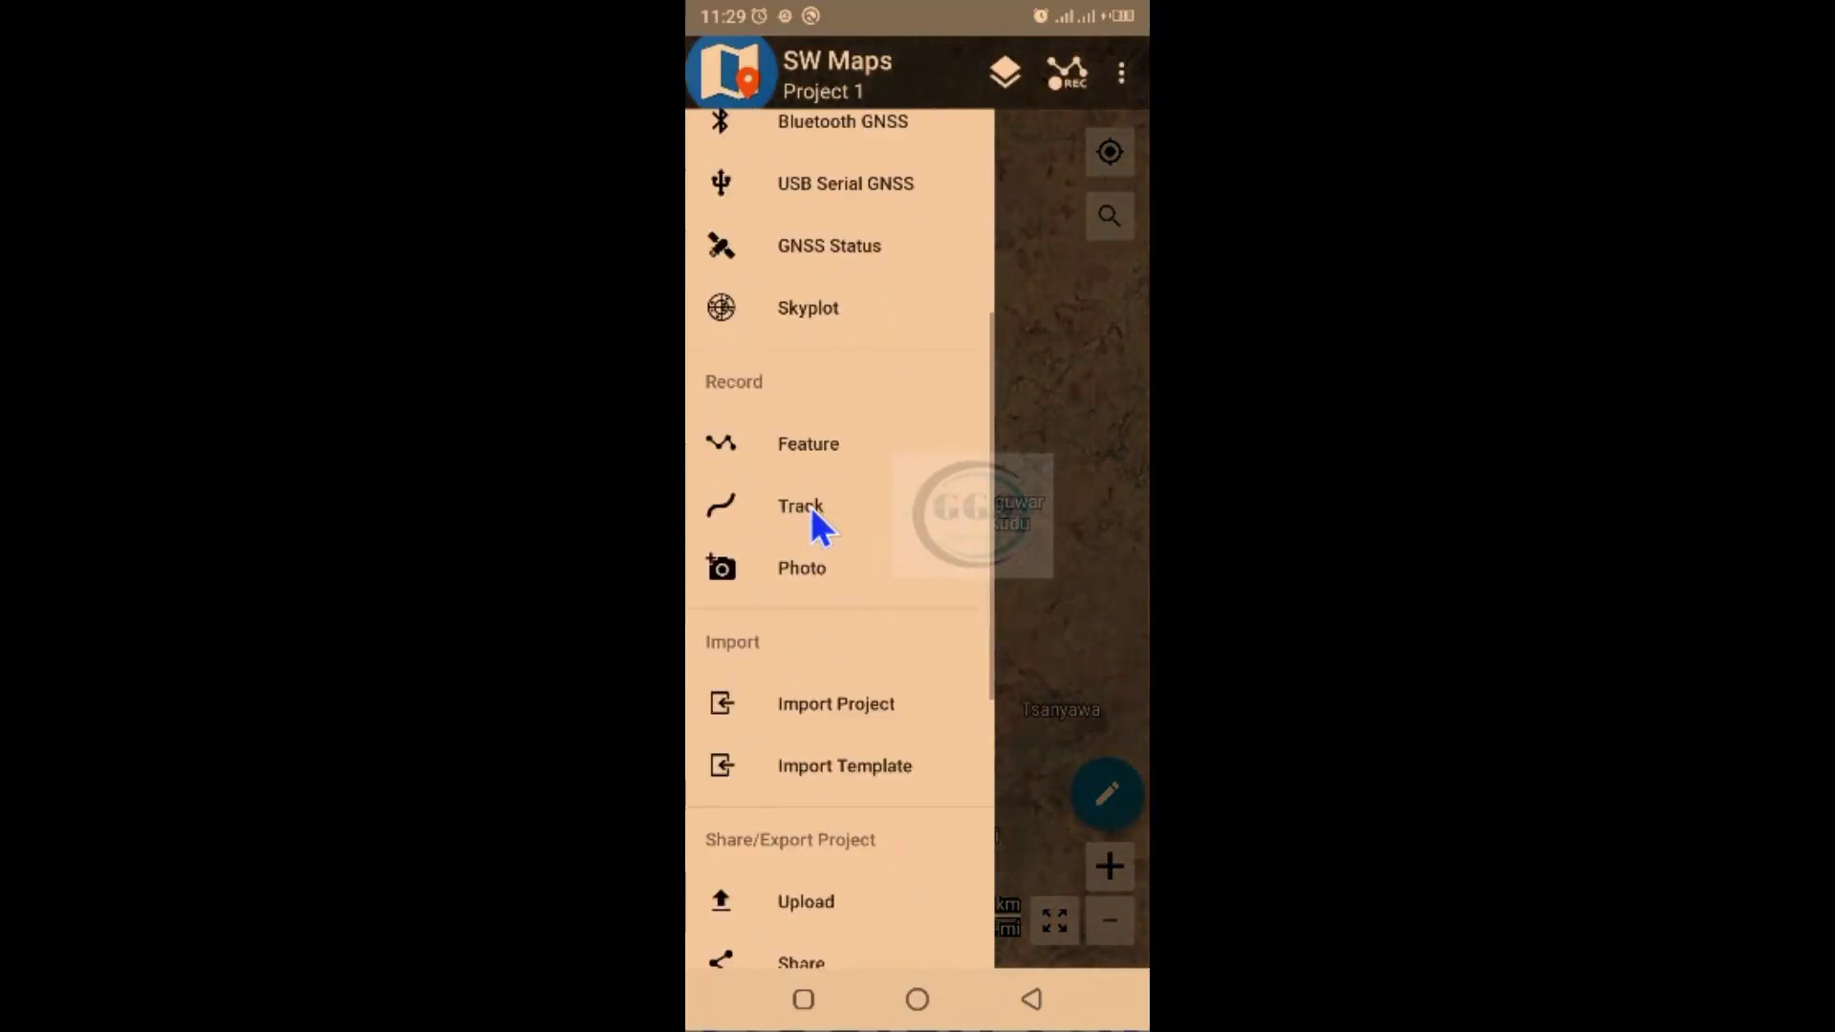
# - Import Road_Features.swmz from Android/media/com.whatsapp/WhatsApp/Media/WhatsApp Documents
pyautogui.click(821, 703)
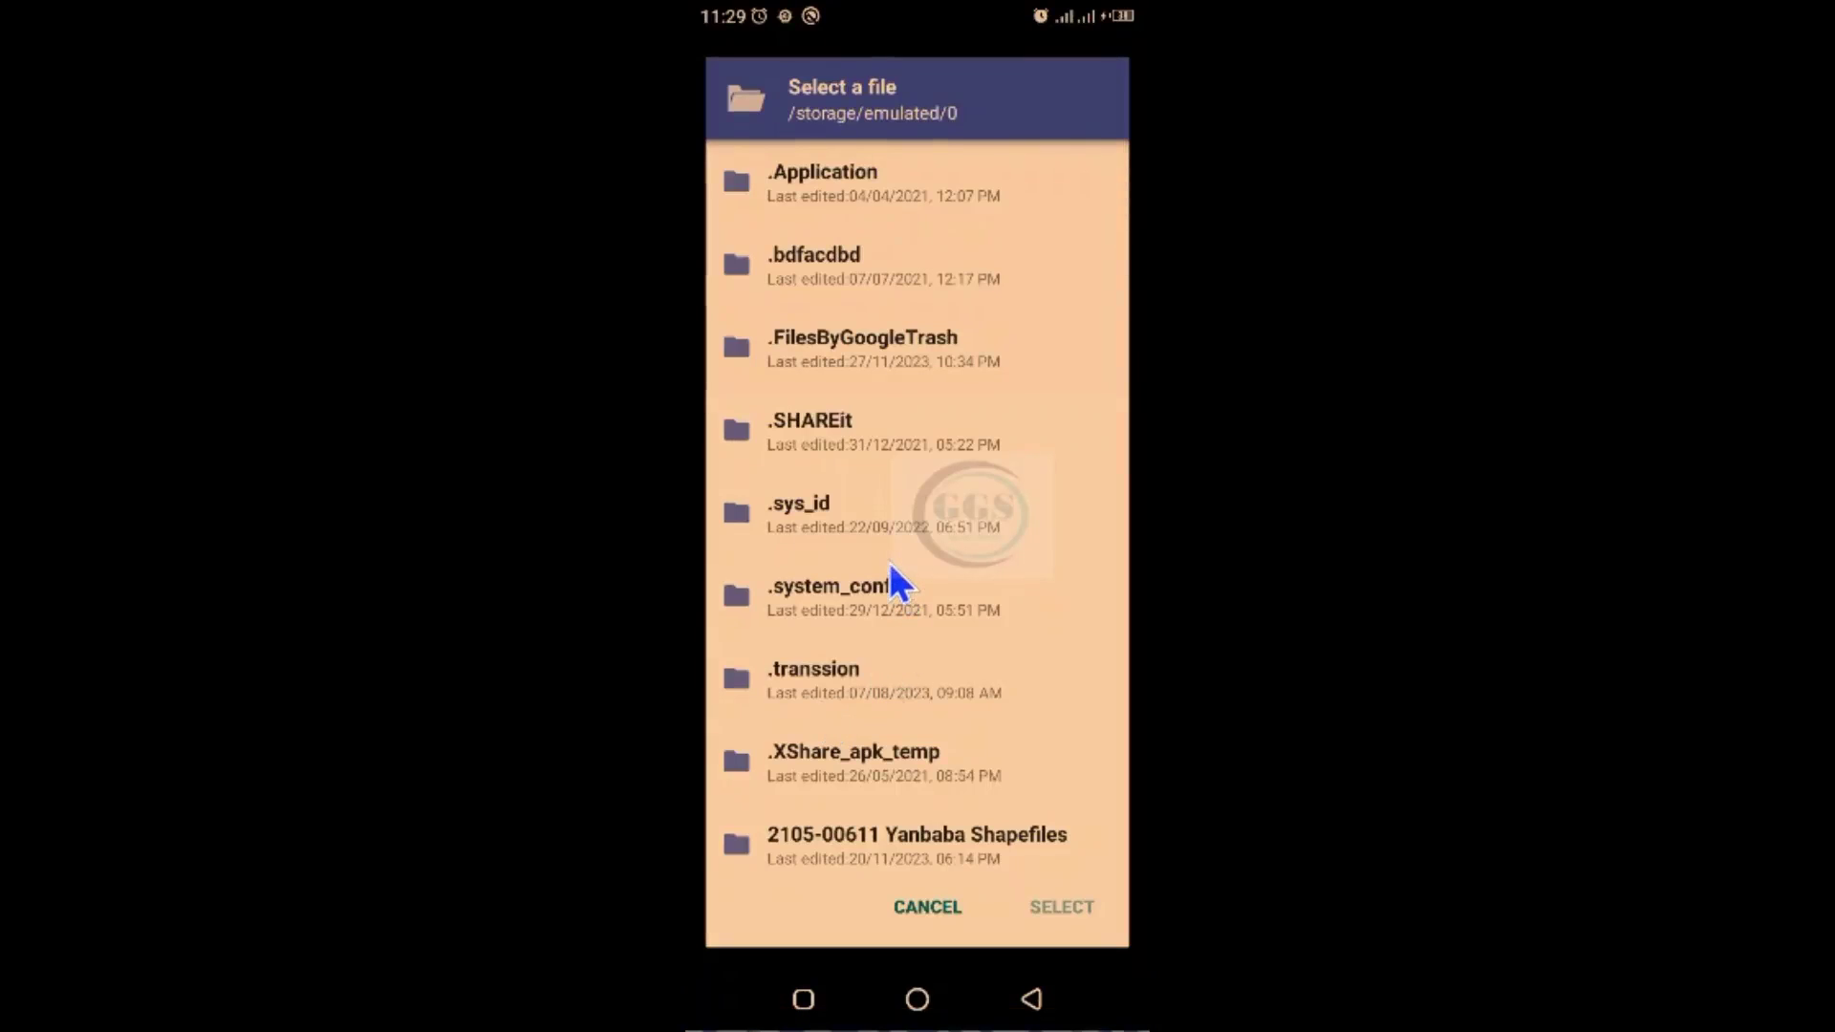
pyautogui.scroll(-3, 899, 583)
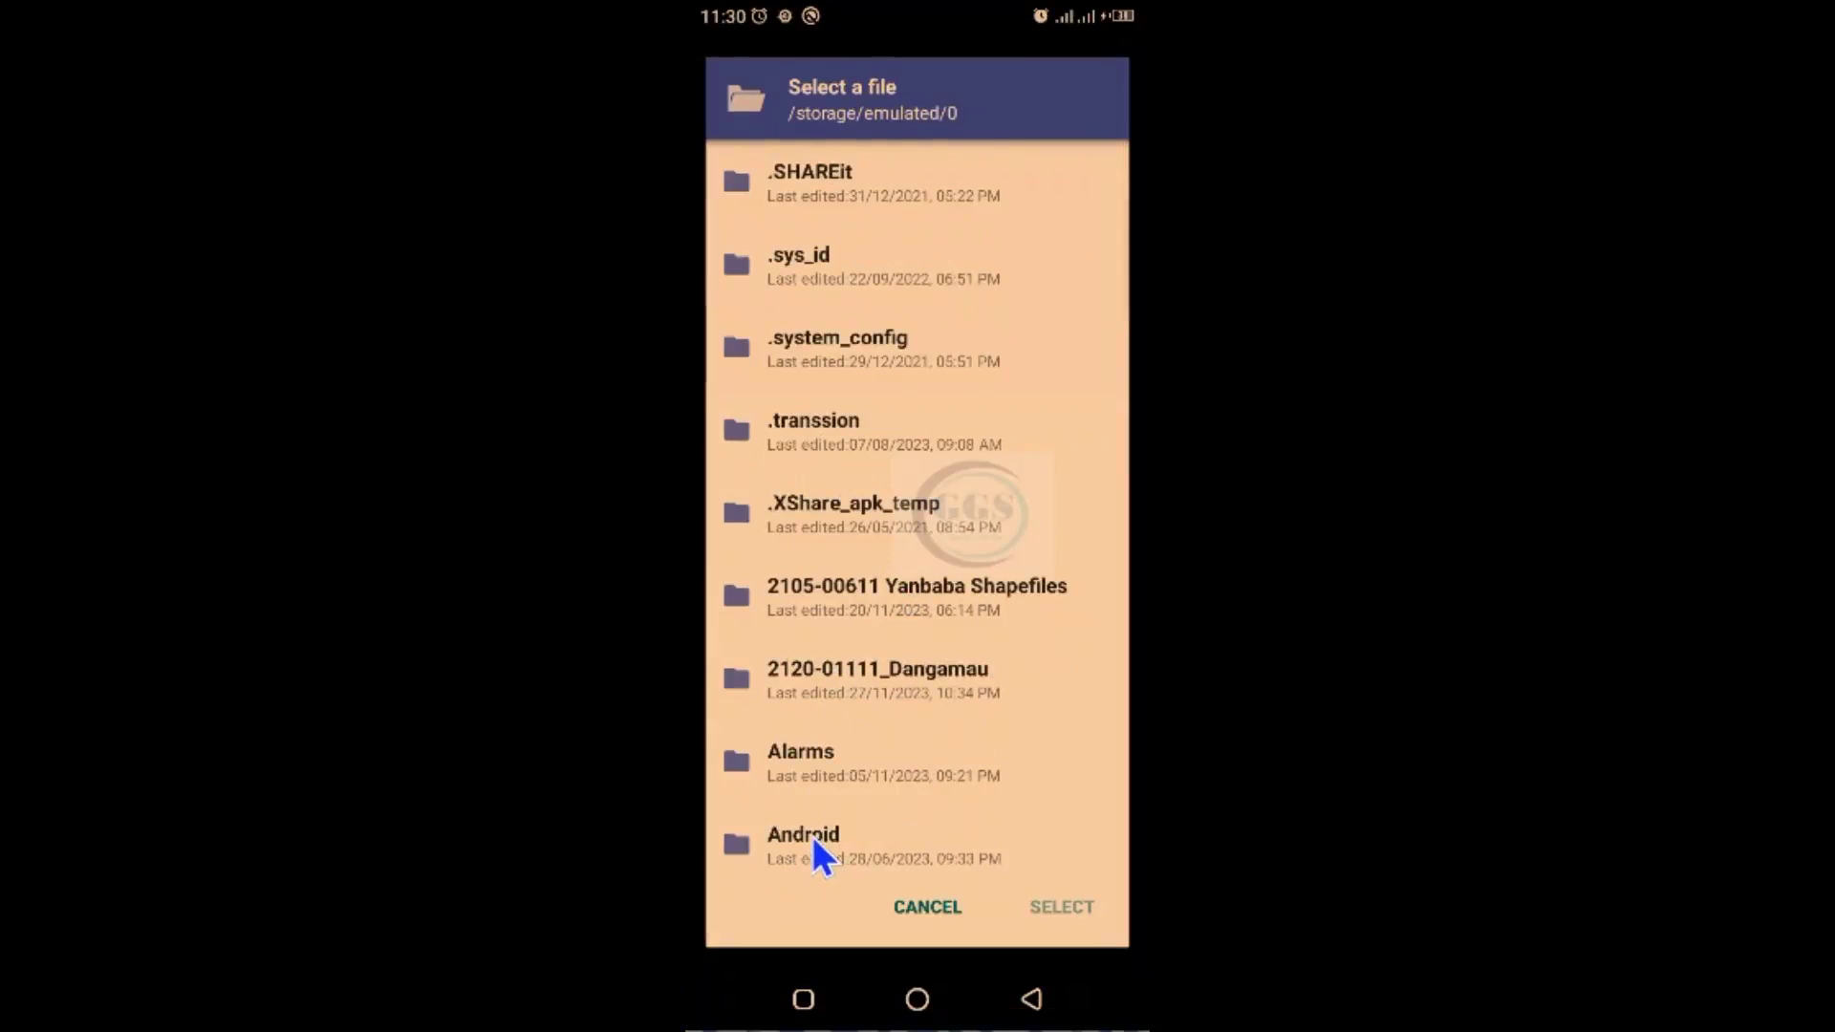
pyautogui.click(813, 836)
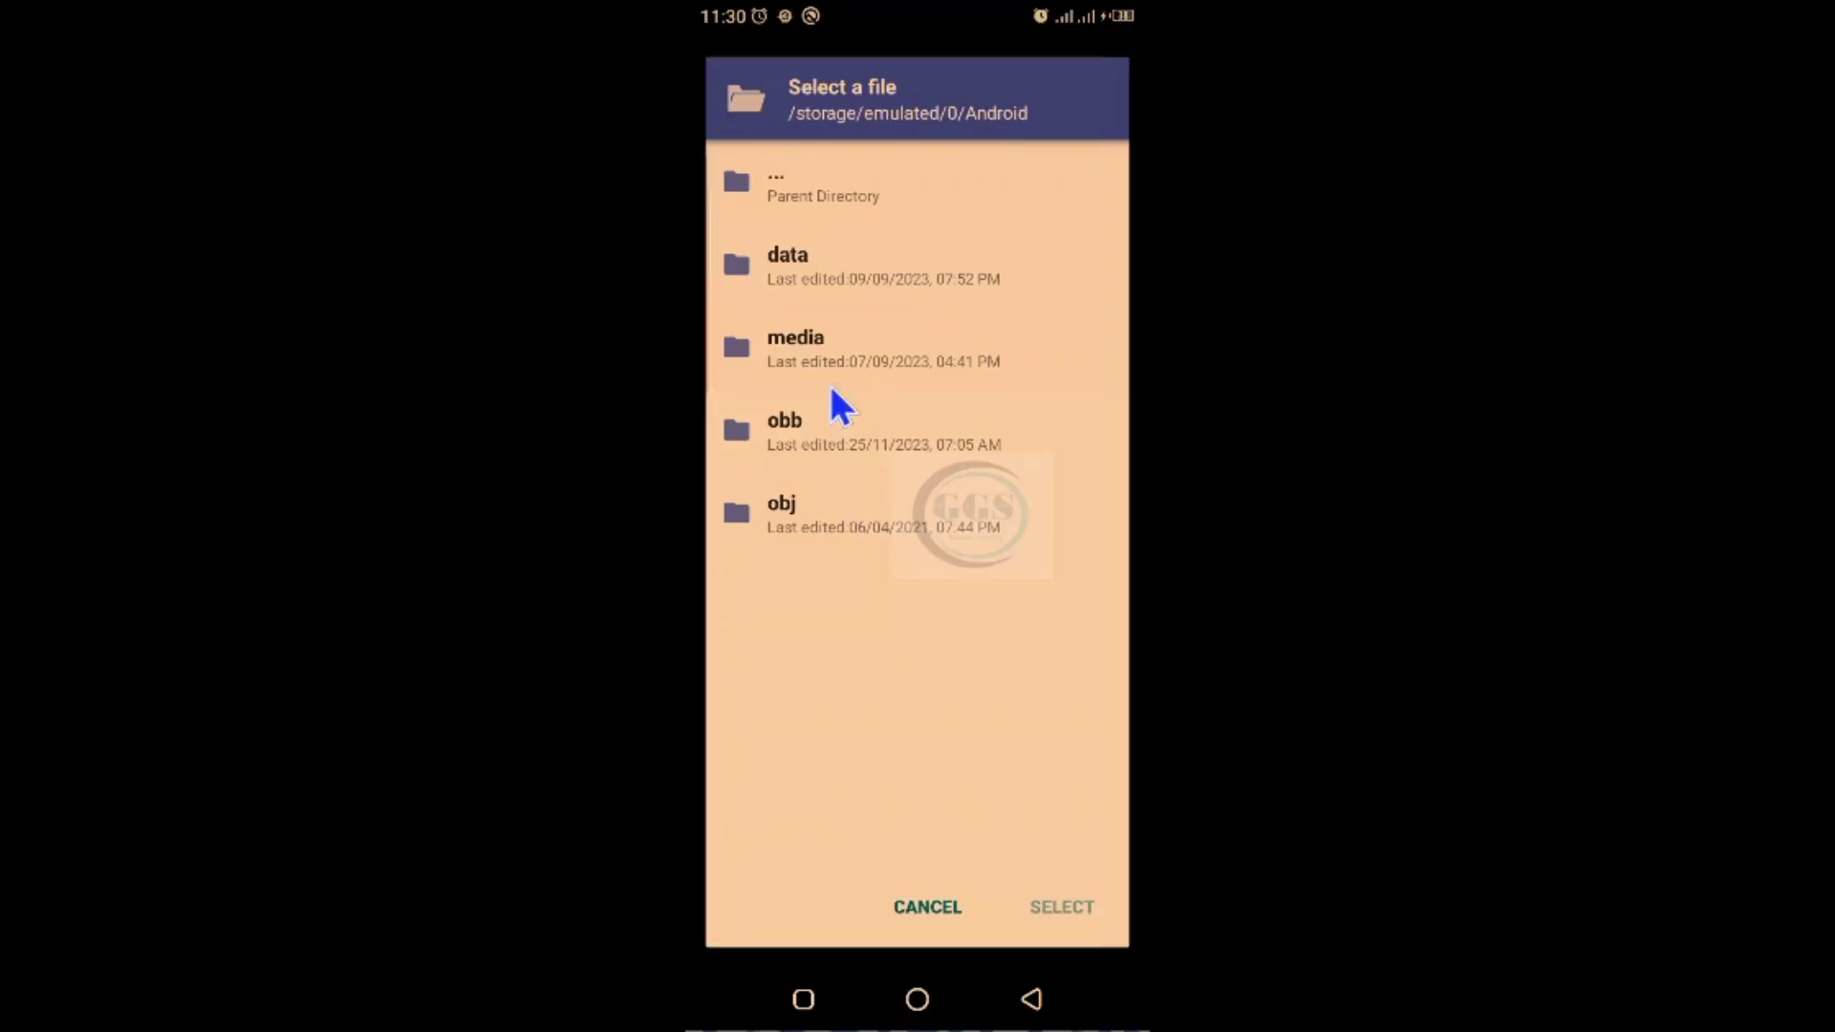
pyautogui.click(818, 359)
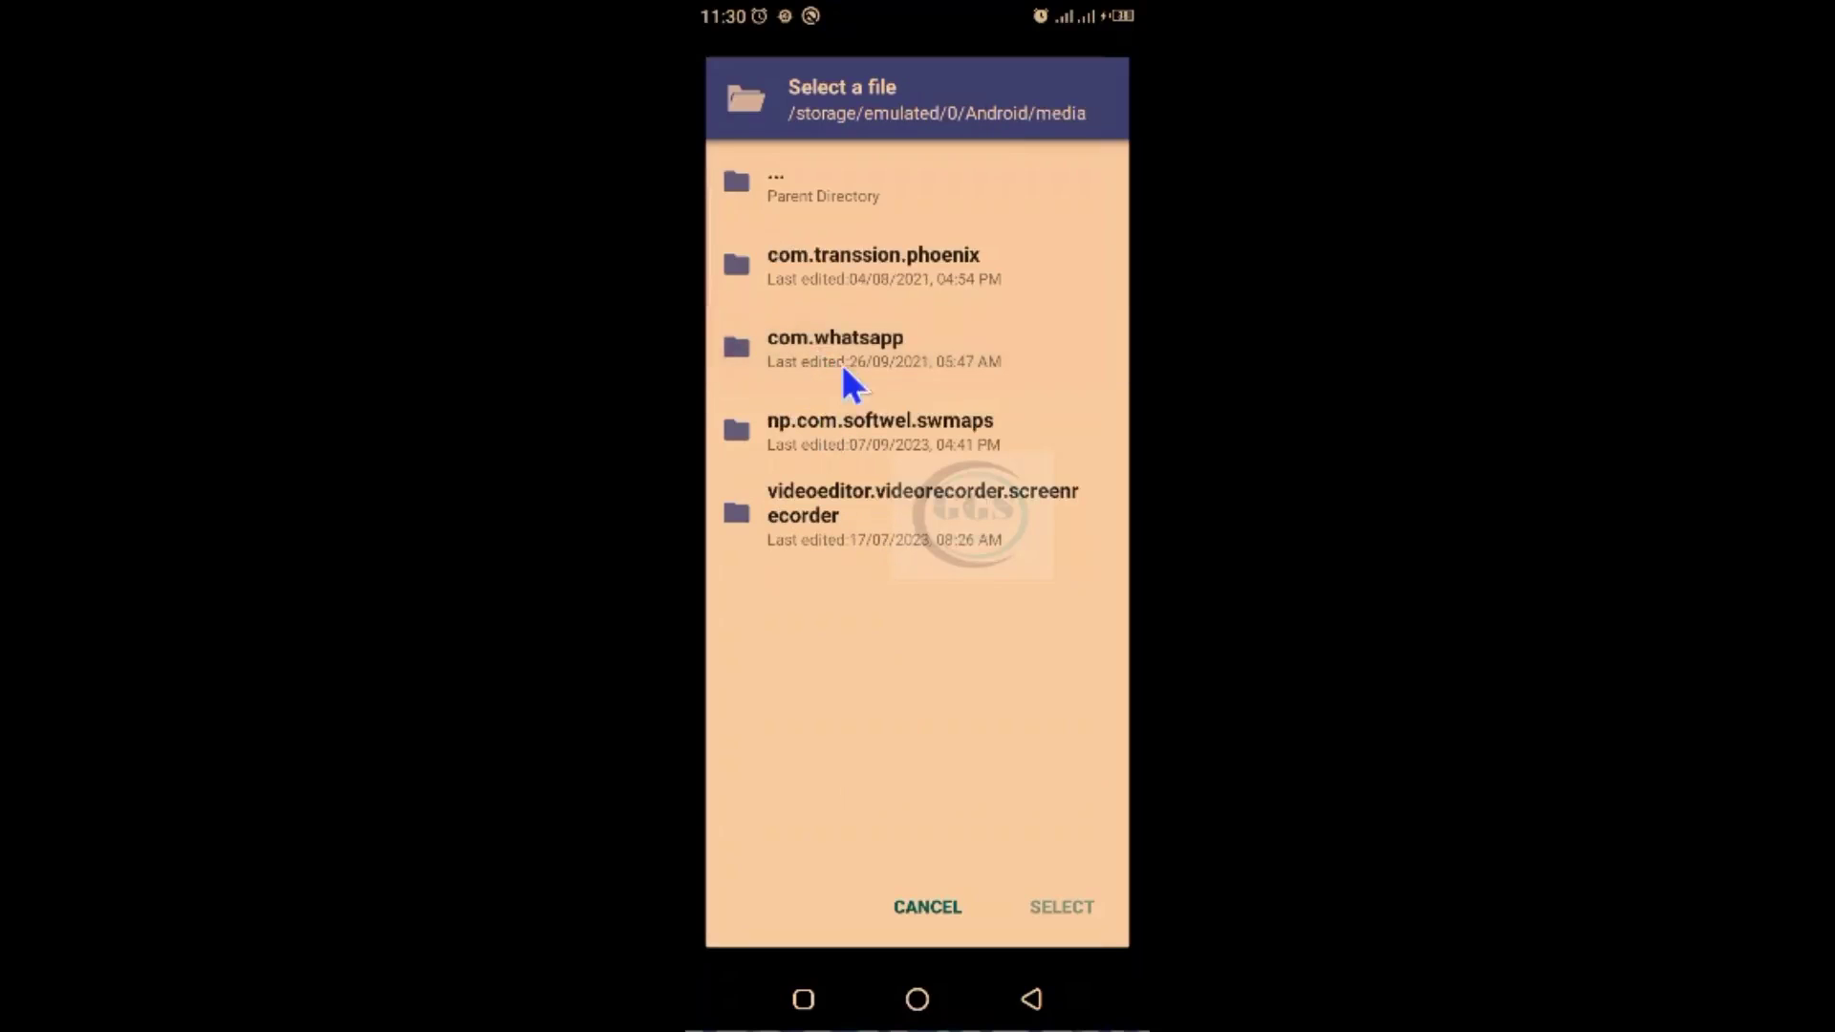
pyautogui.click(841, 361)
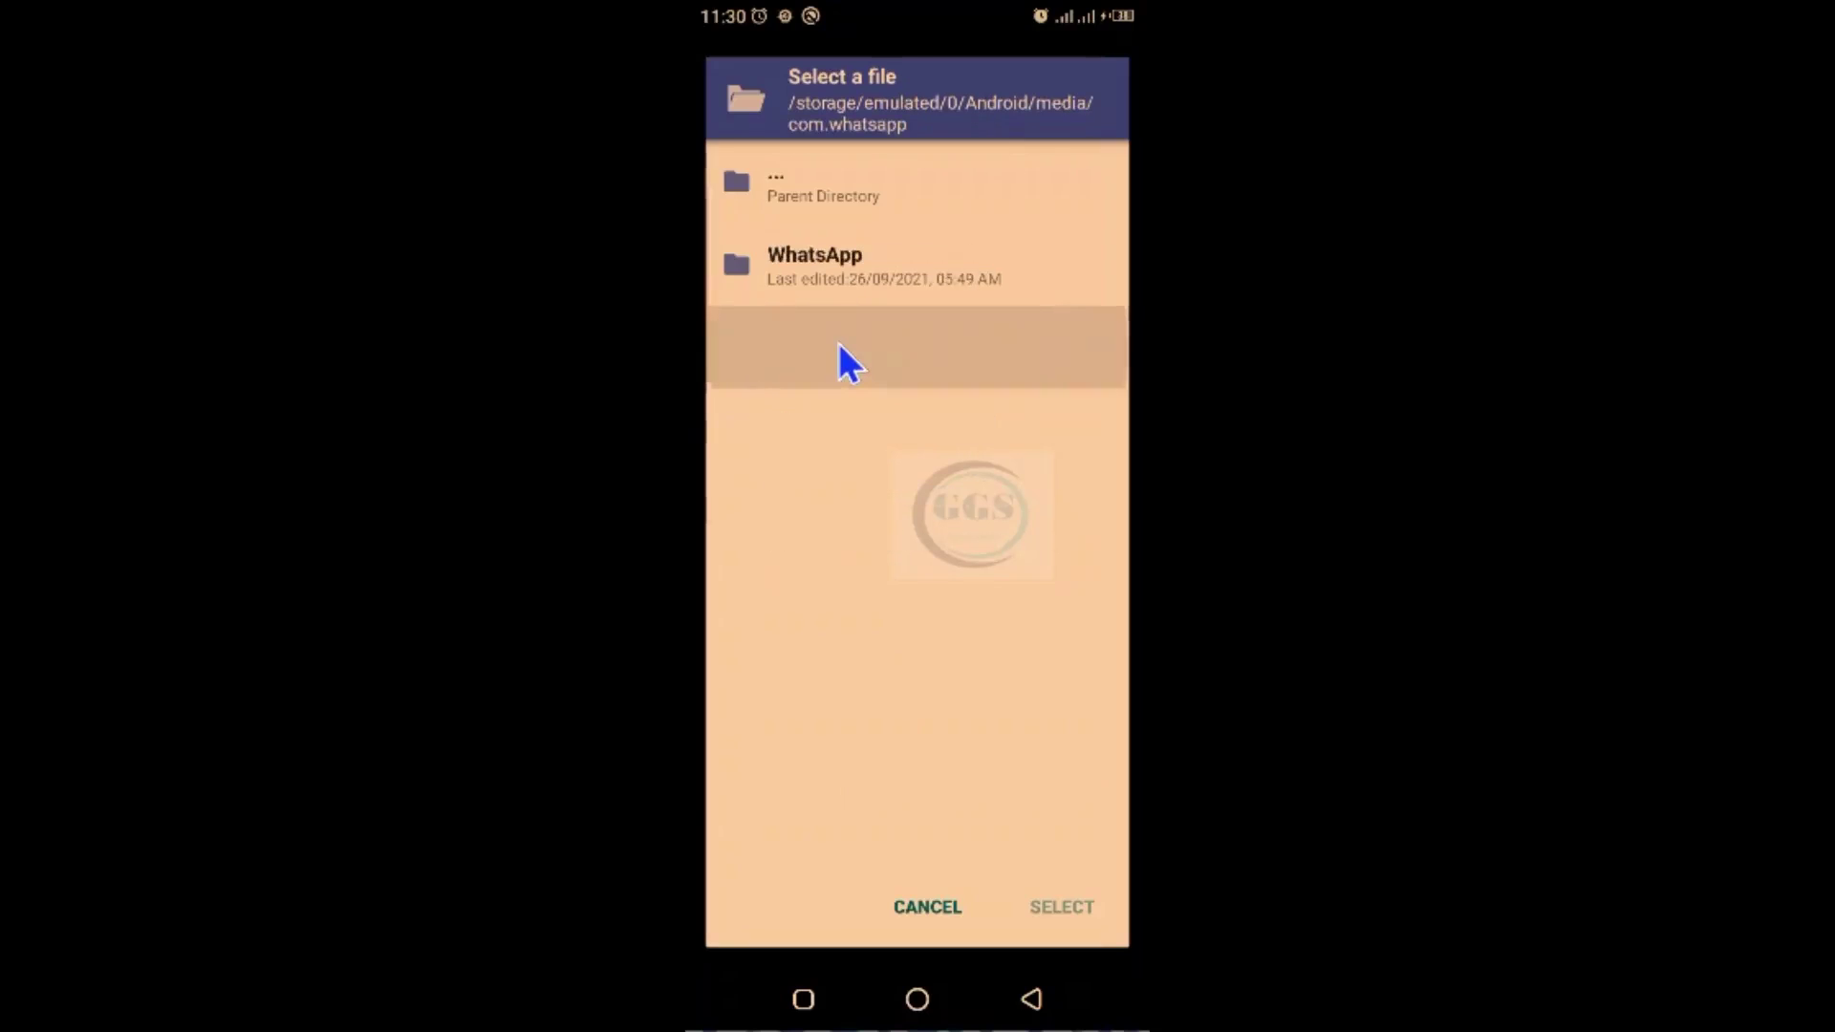
pyautogui.click(843, 271)
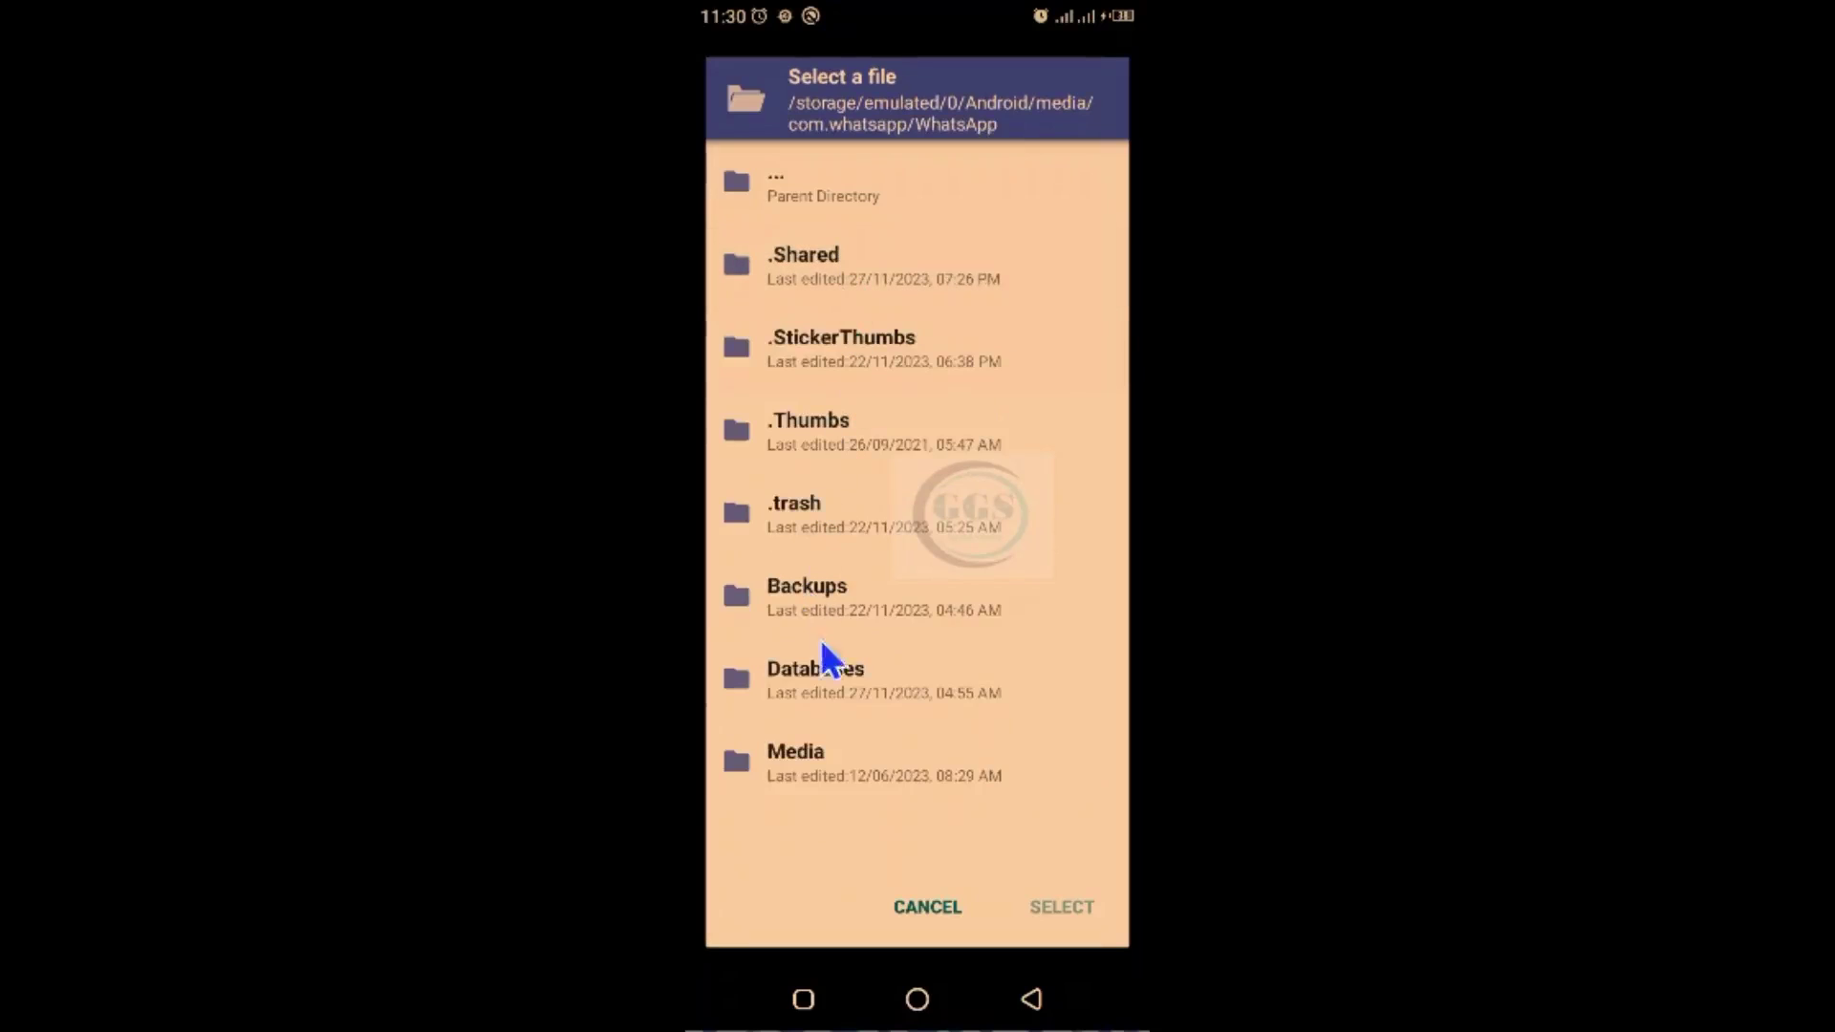
pyautogui.click(819, 758)
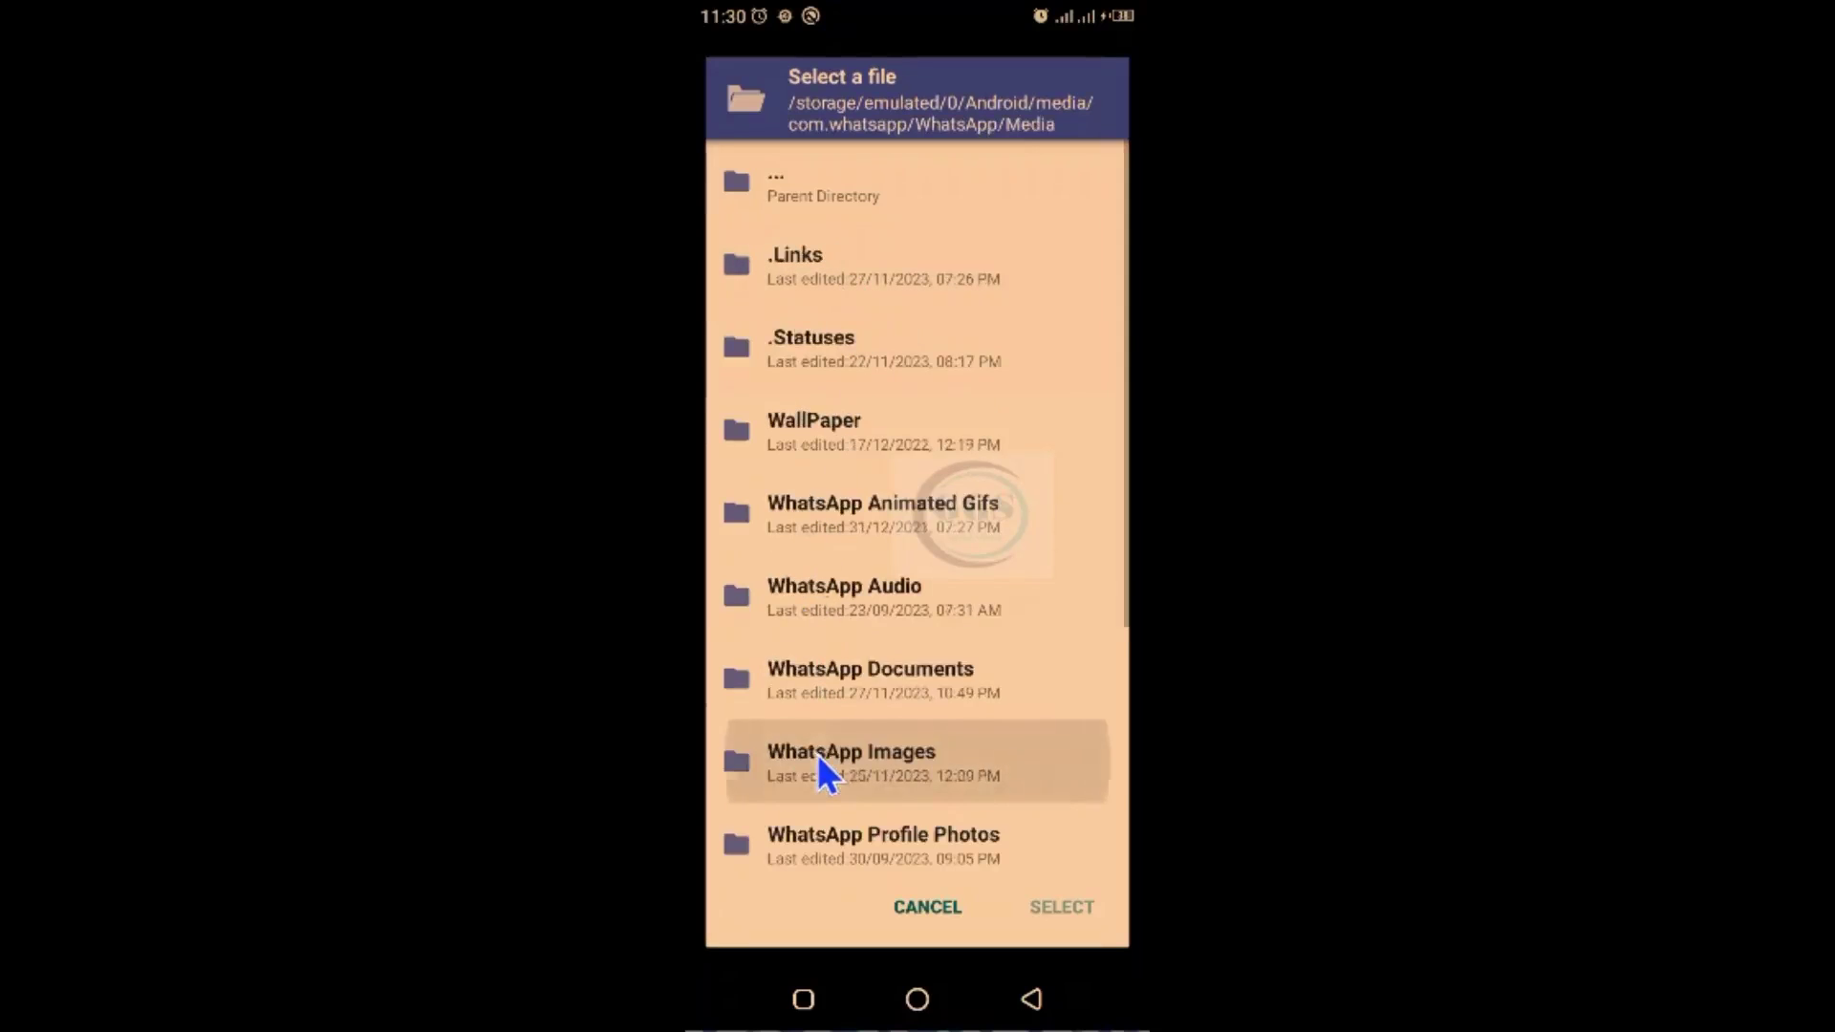
pyautogui.click(858, 673)
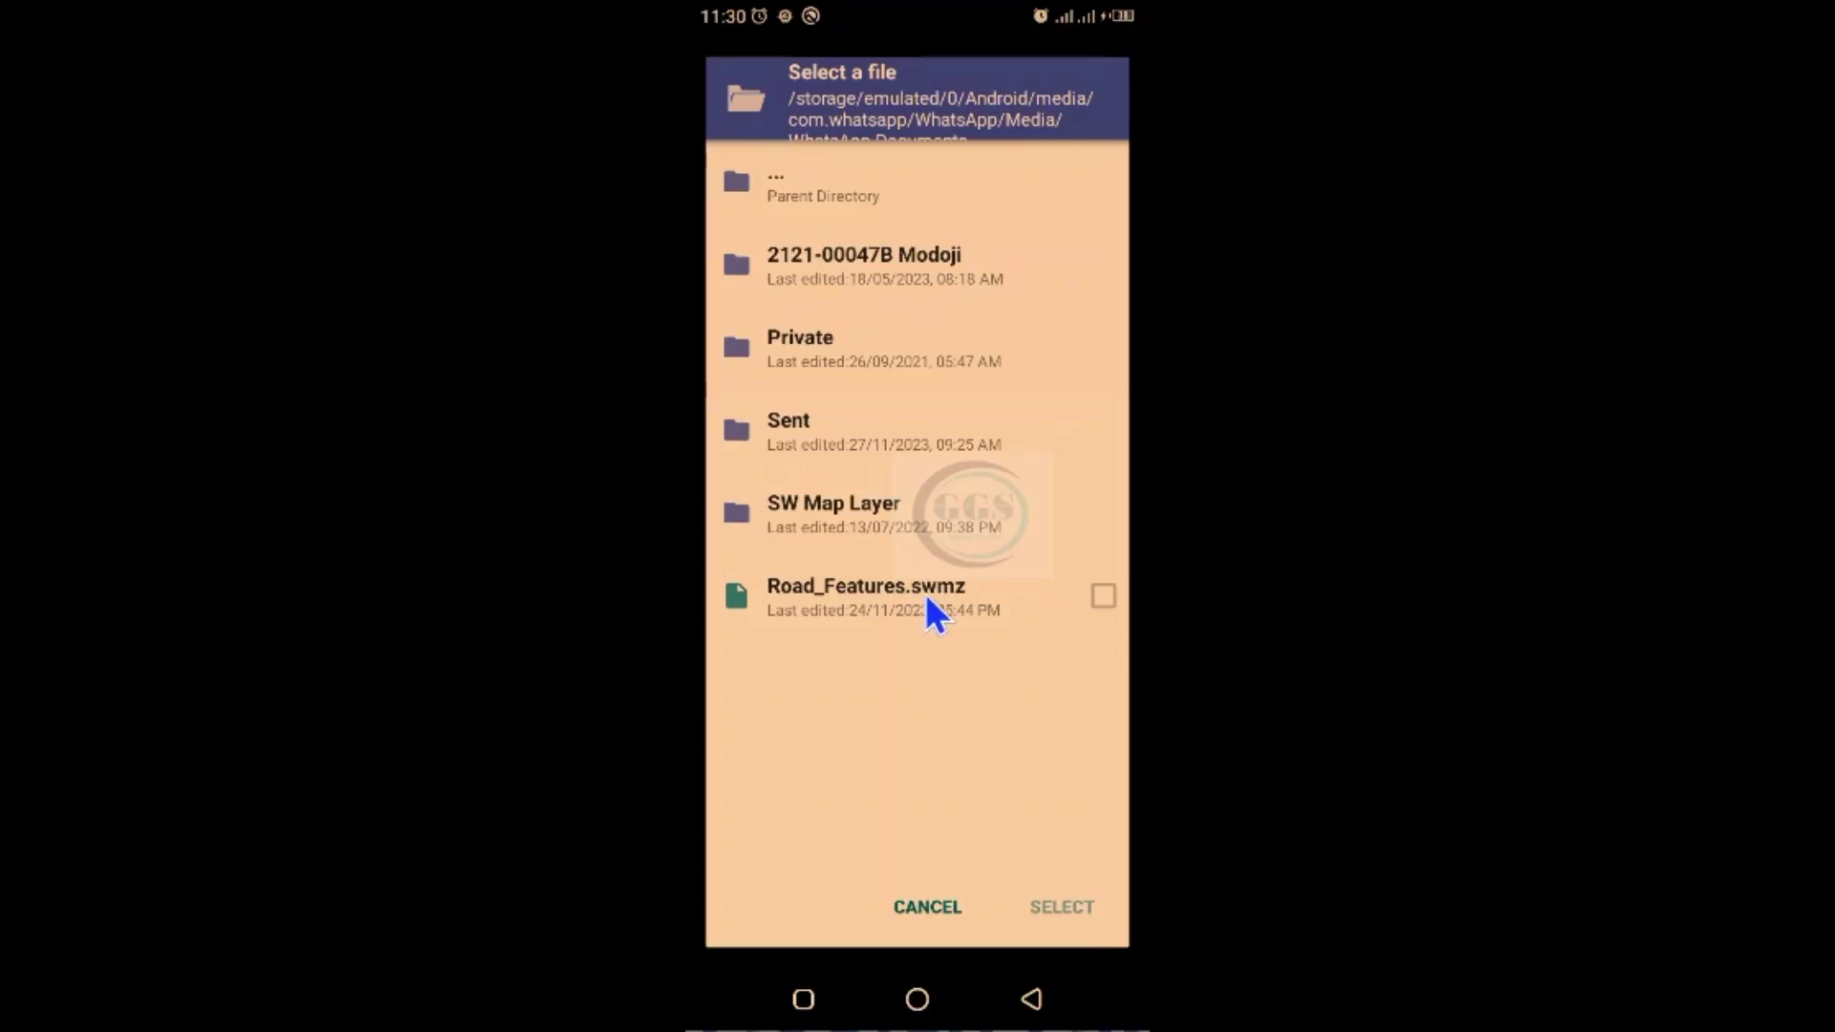
pyautogui.click(1104, 597)
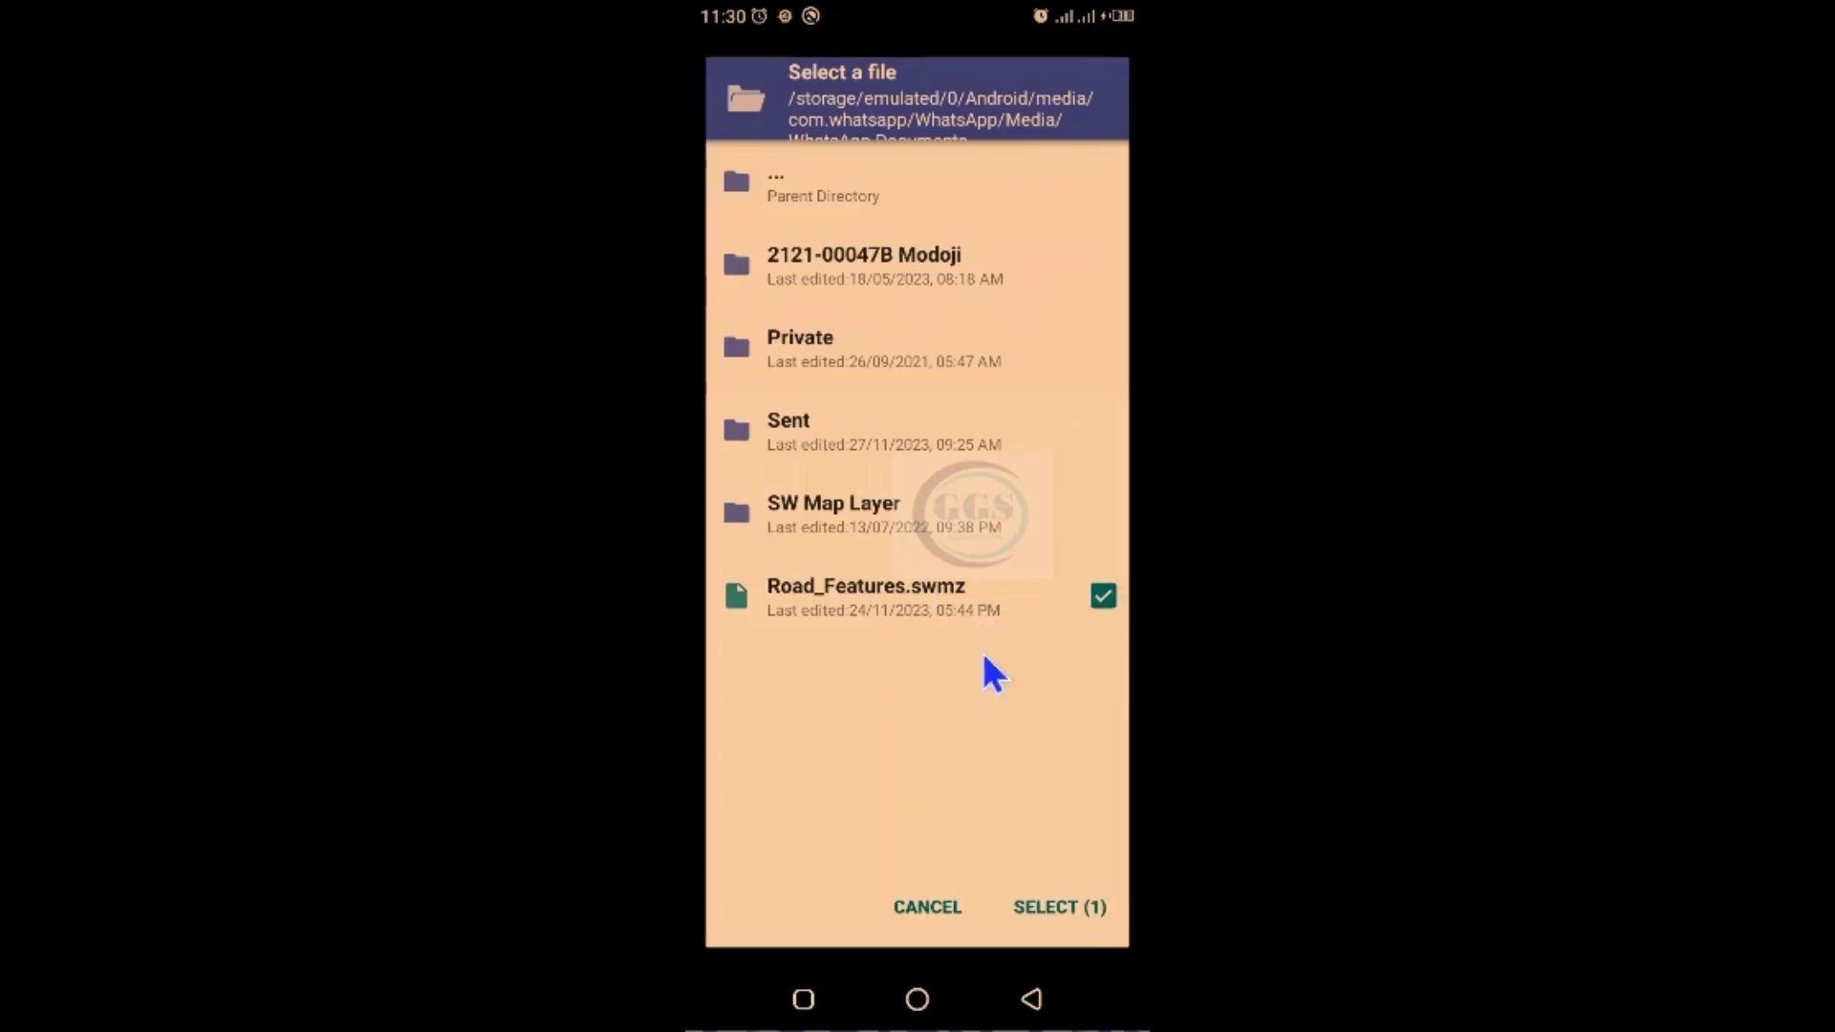
pyautogui.click(1059, 908)
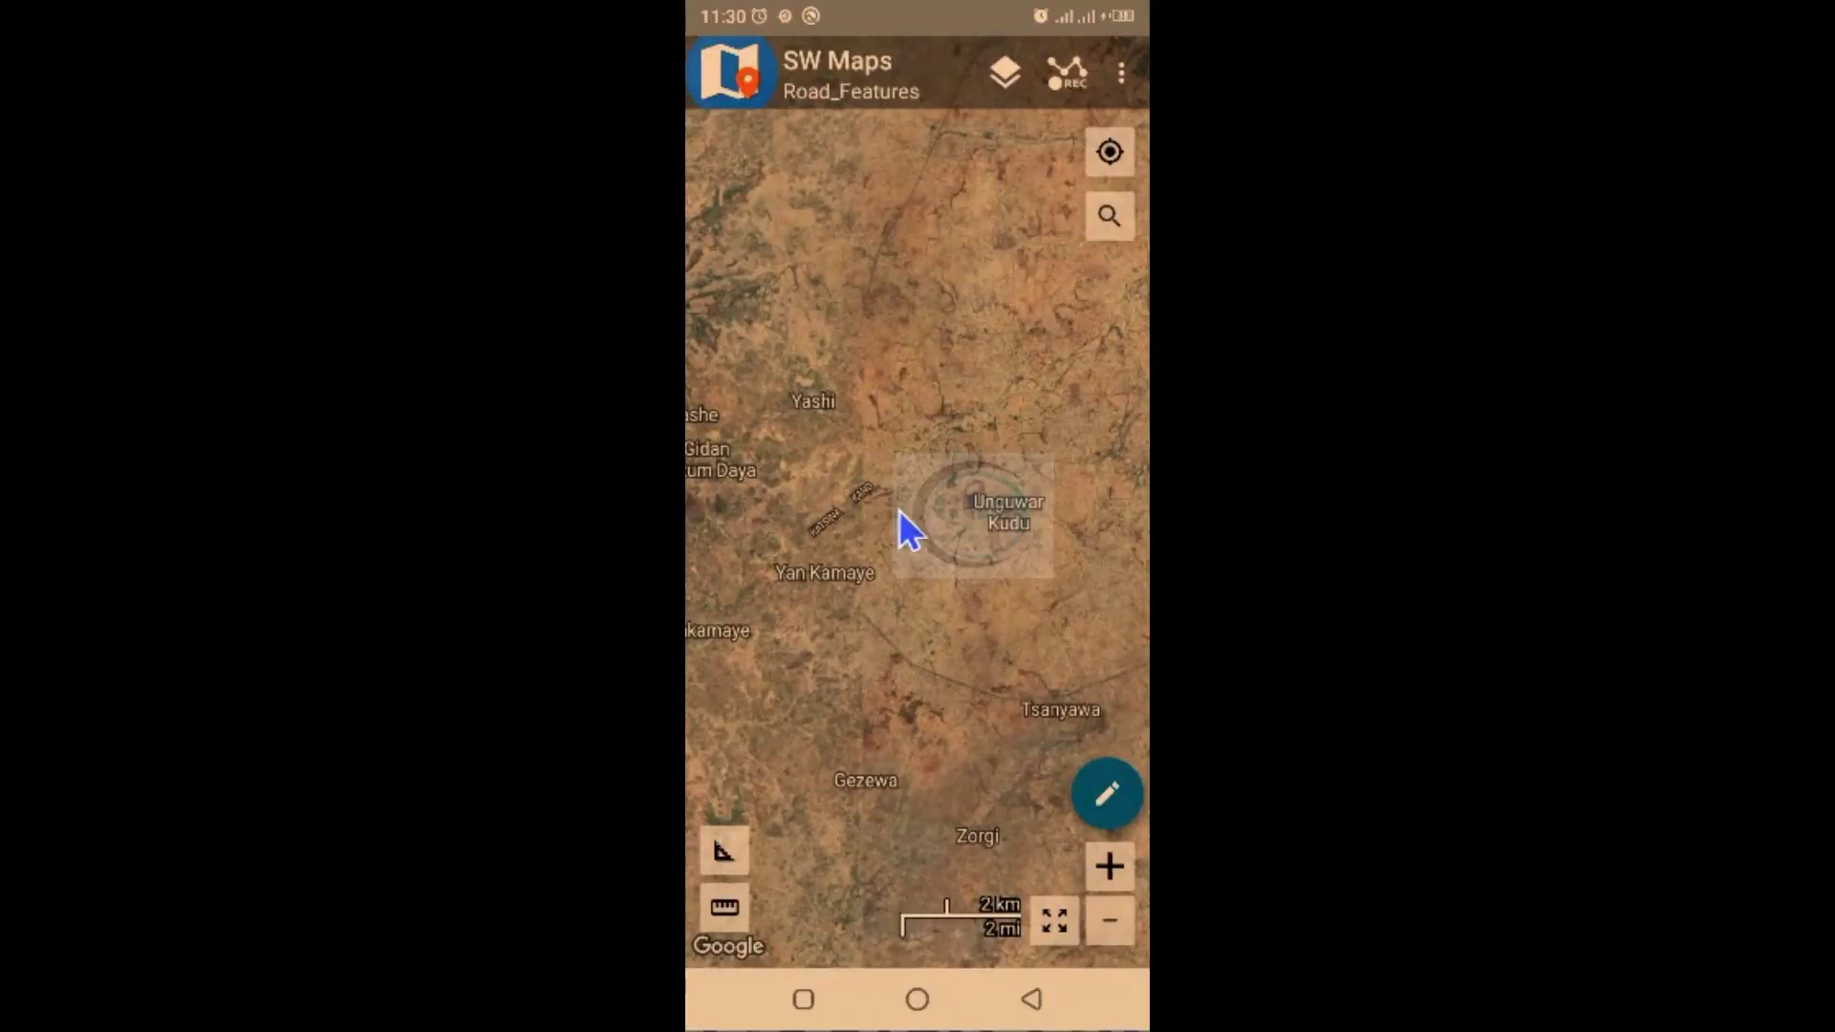
# - Zoom to all road features, then zoom and pan to the road's west end and list its features
pyautogui.click(730, 75)
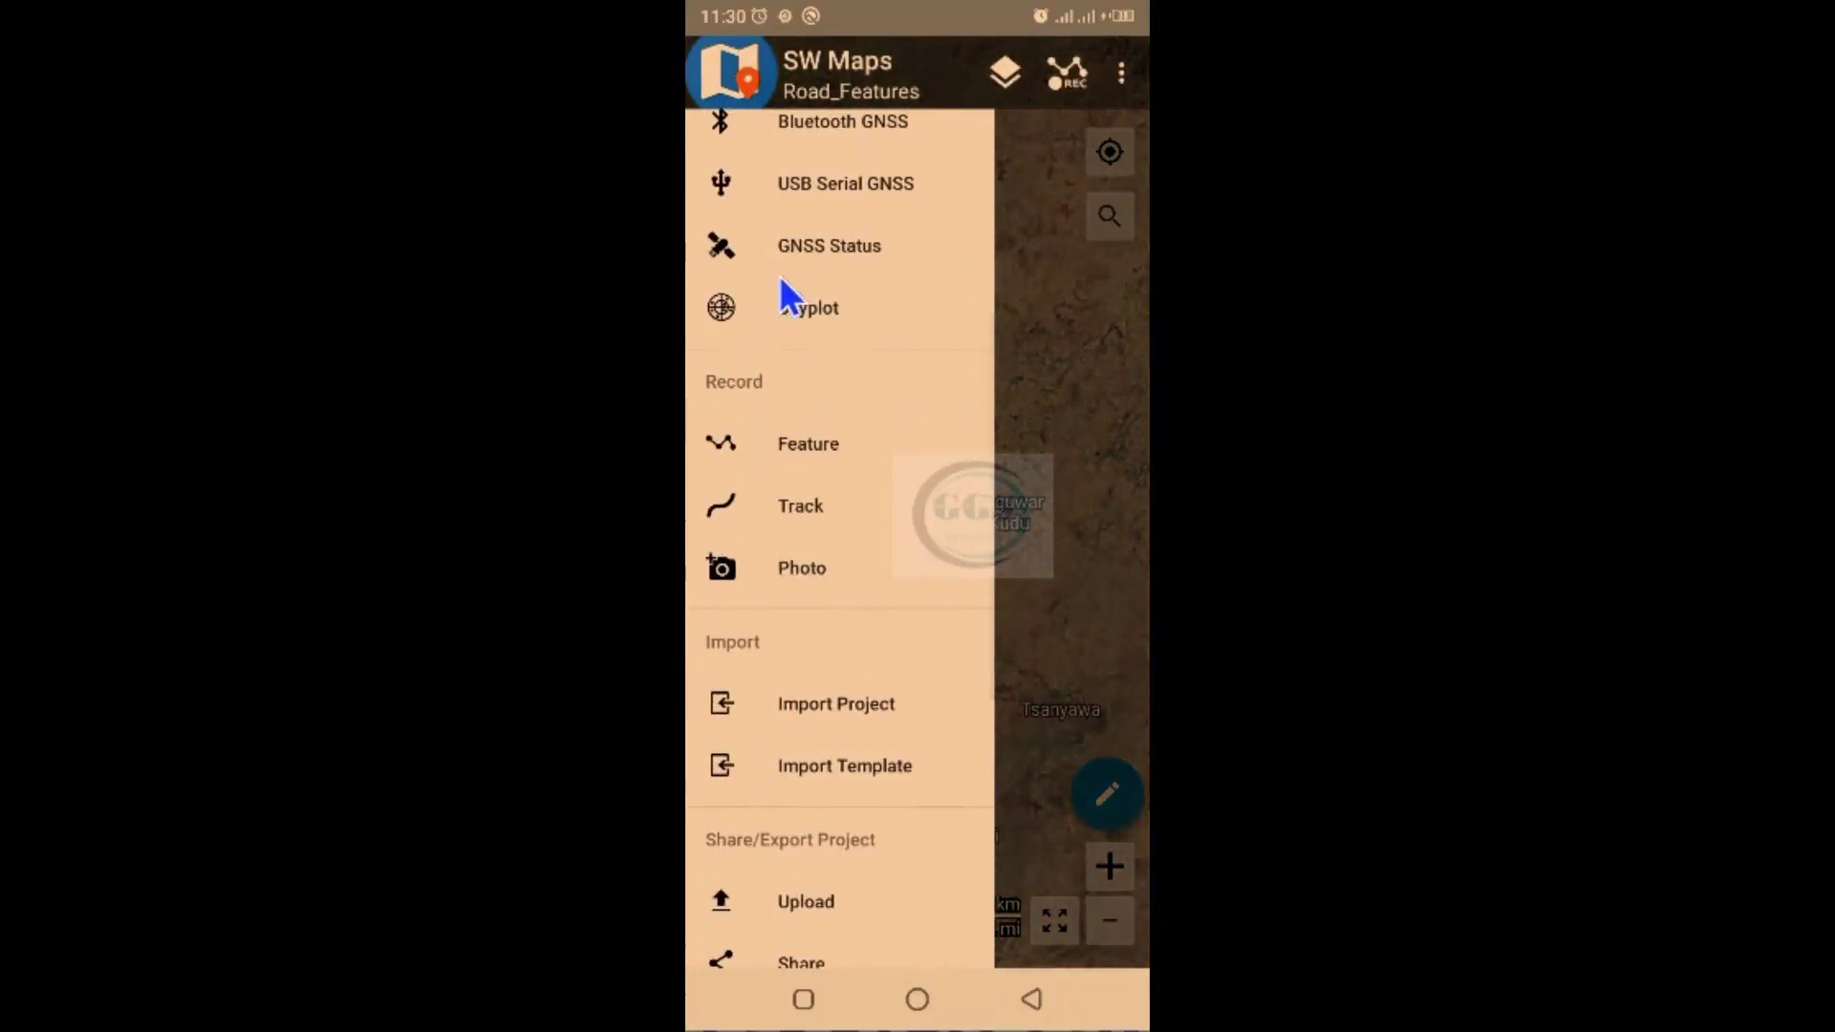
pyautogui.scroll(5, 778, 277)
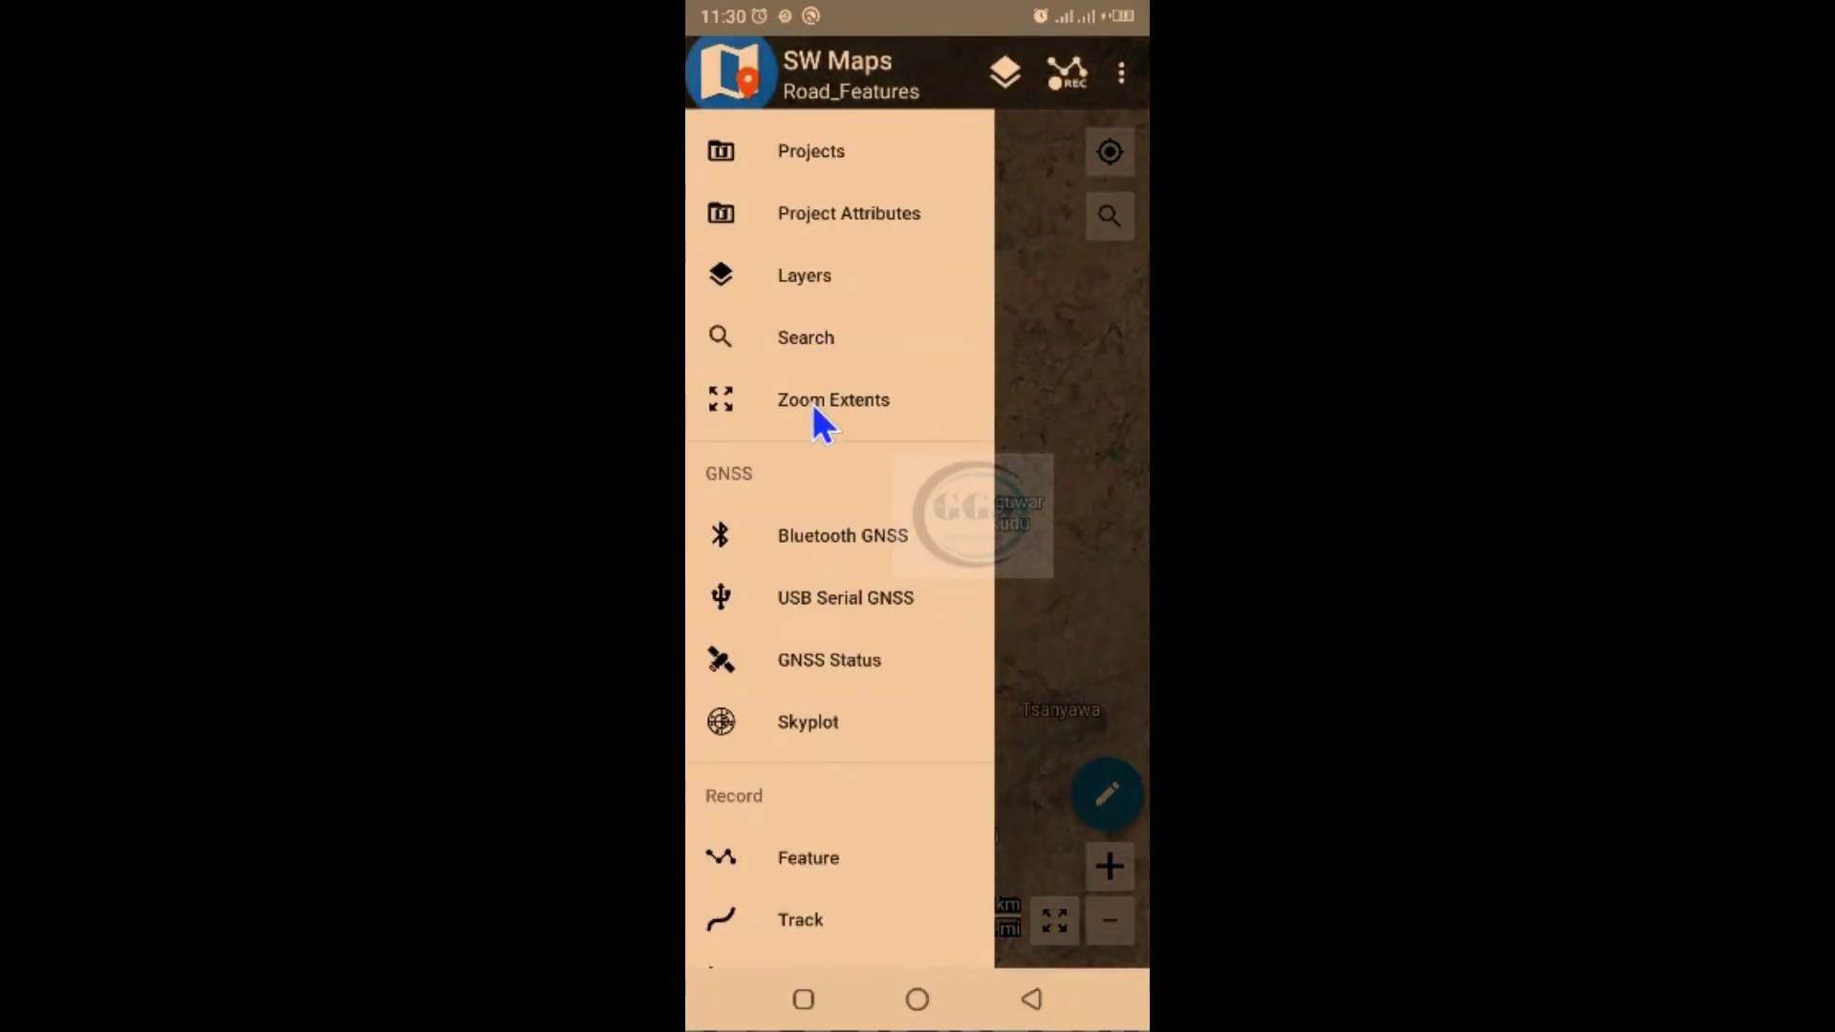
pyautogui.click(812, 400)
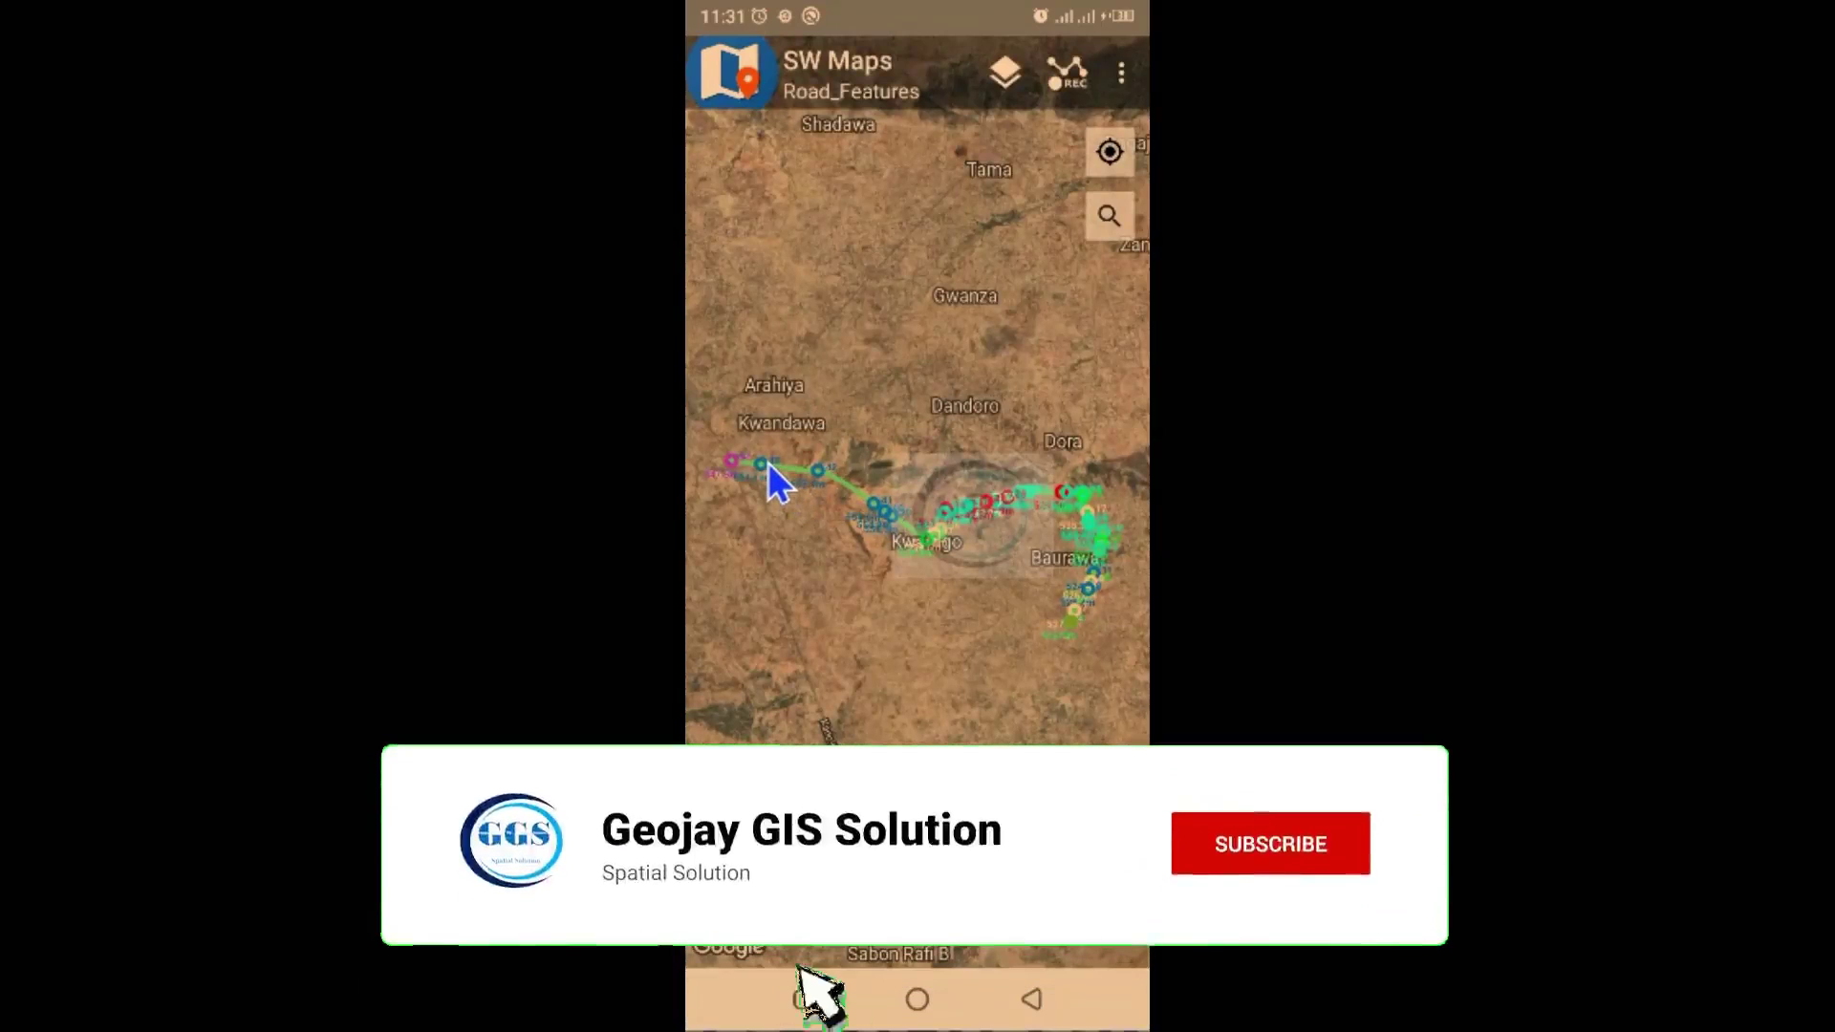
pyautogui.scroll(2, 768, 465)
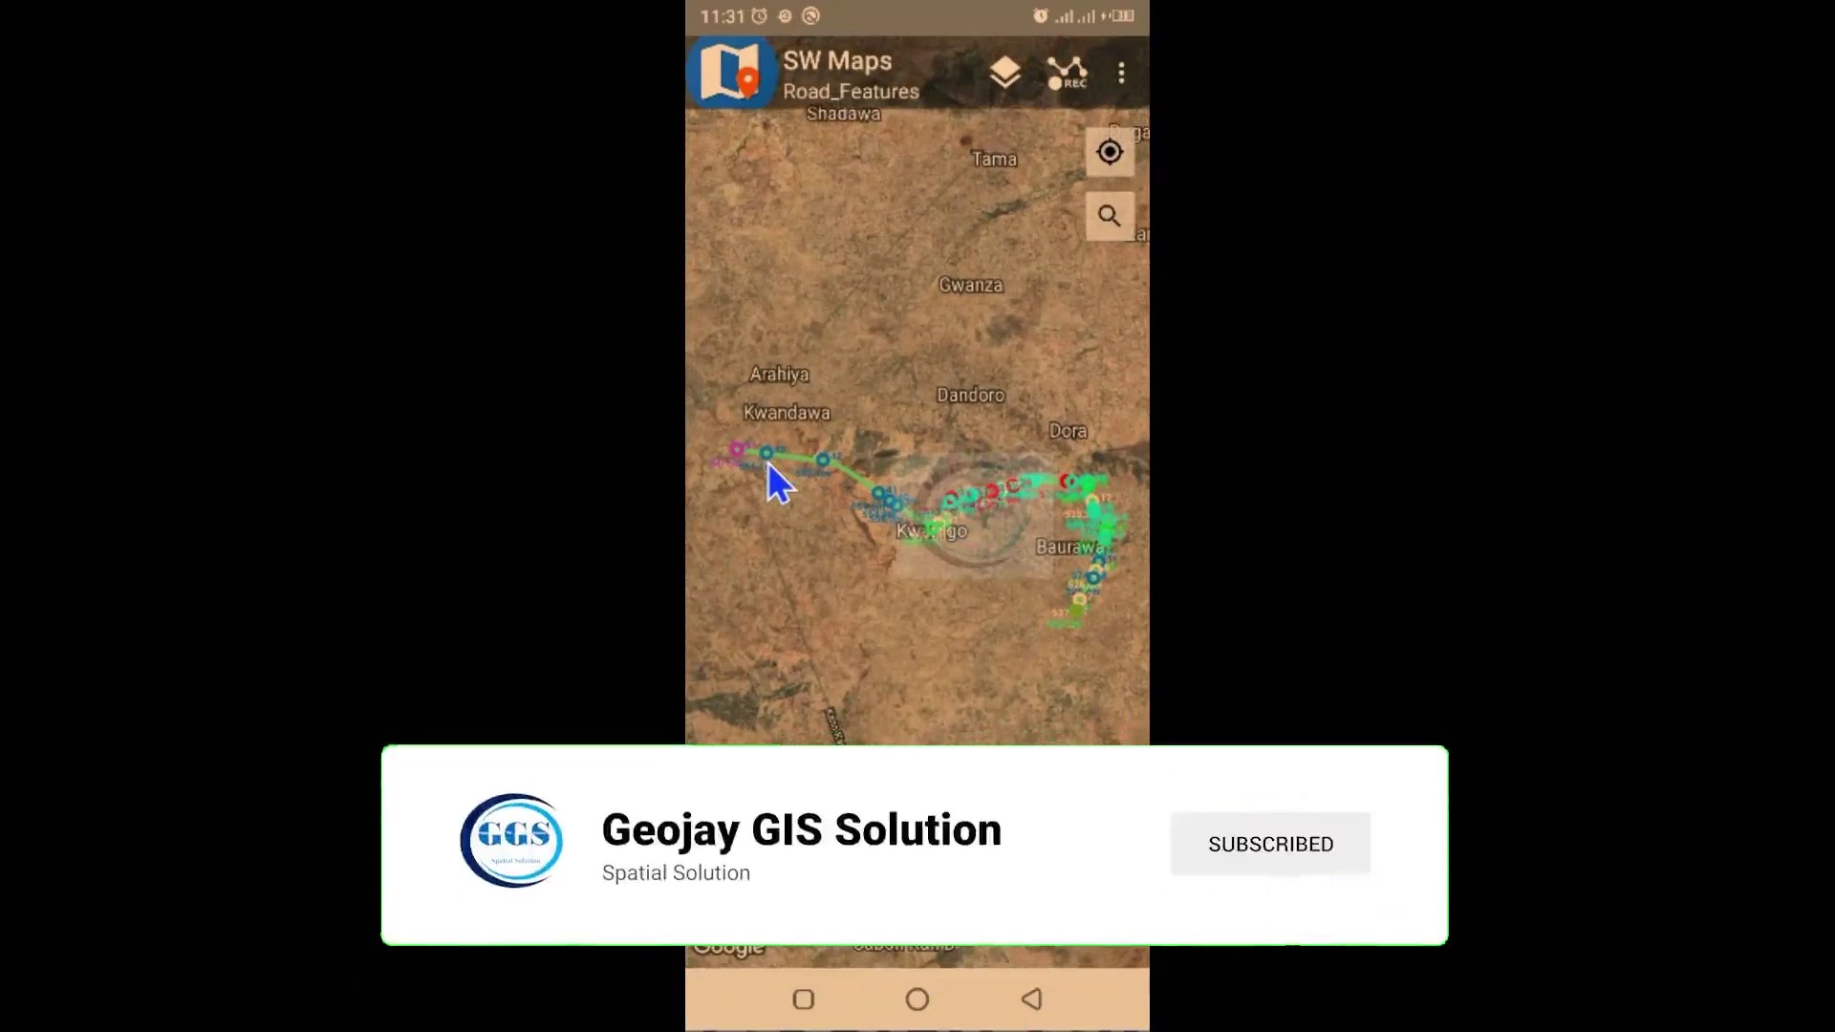
pyautogui.scroll(2, 819, 484)
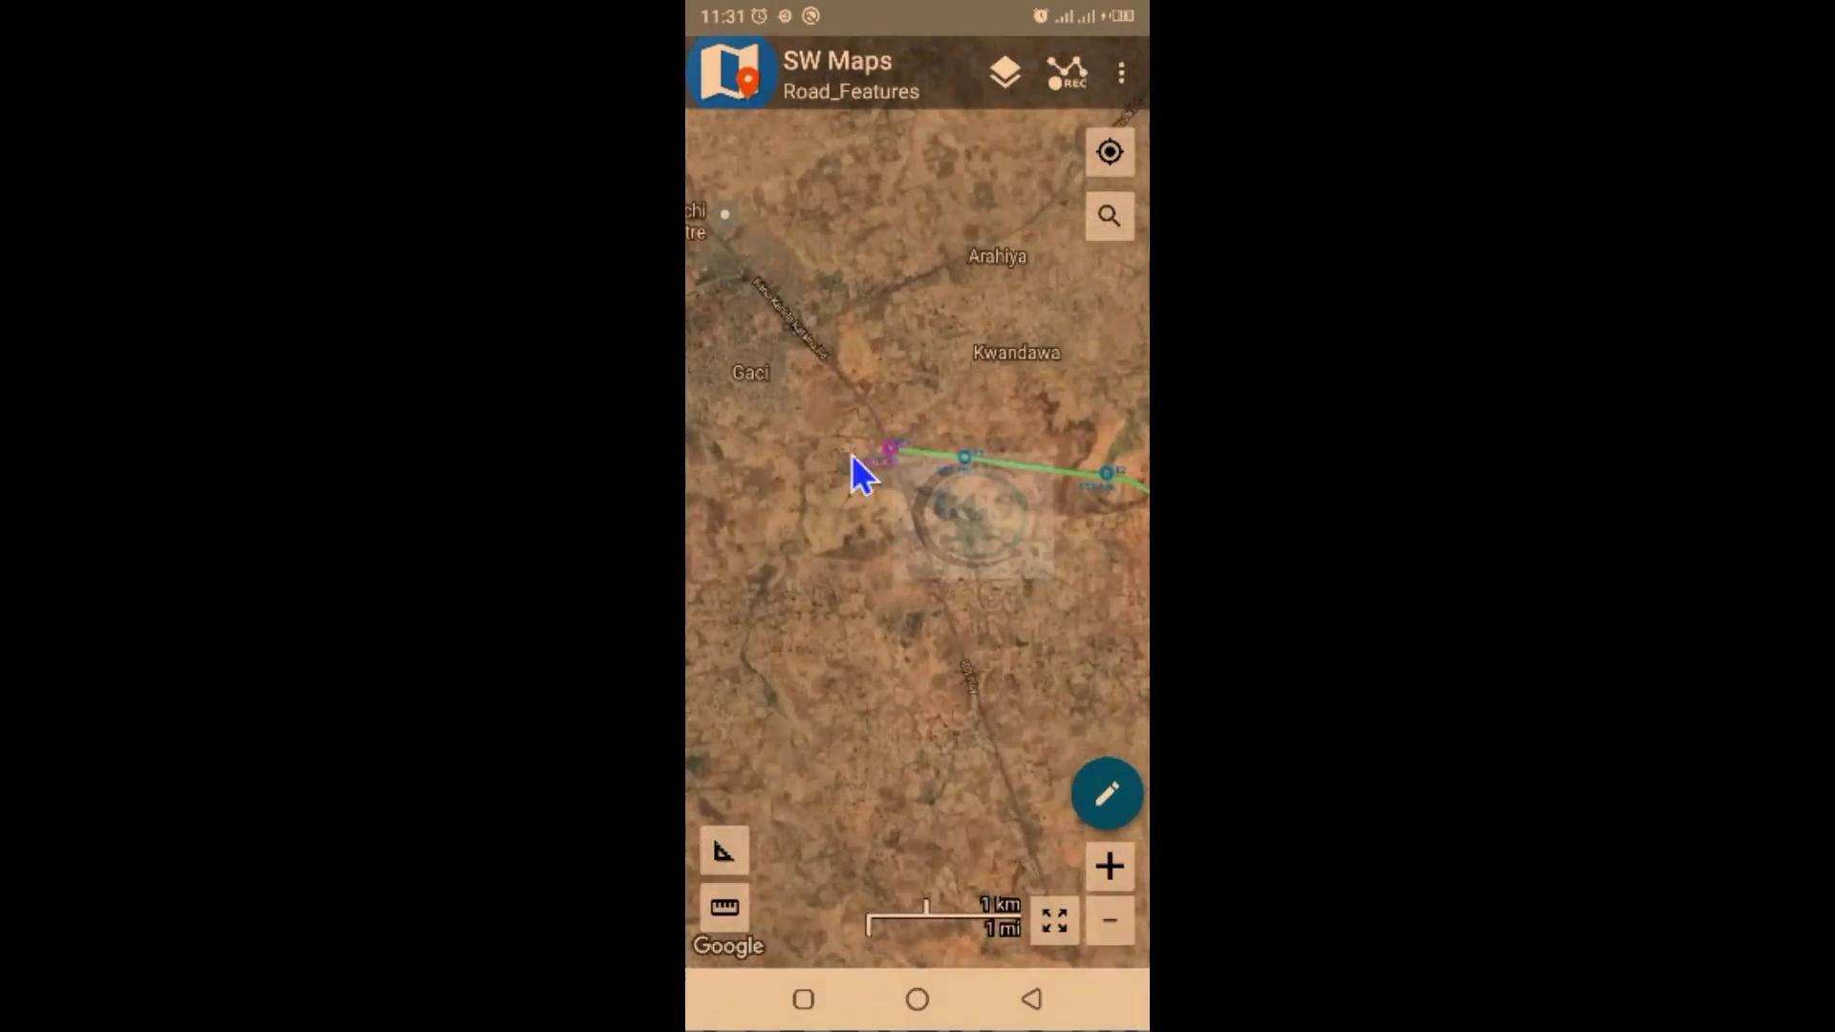
pyautogui.moveTo(897, 468); pyautogui.dragTo(765, 450)
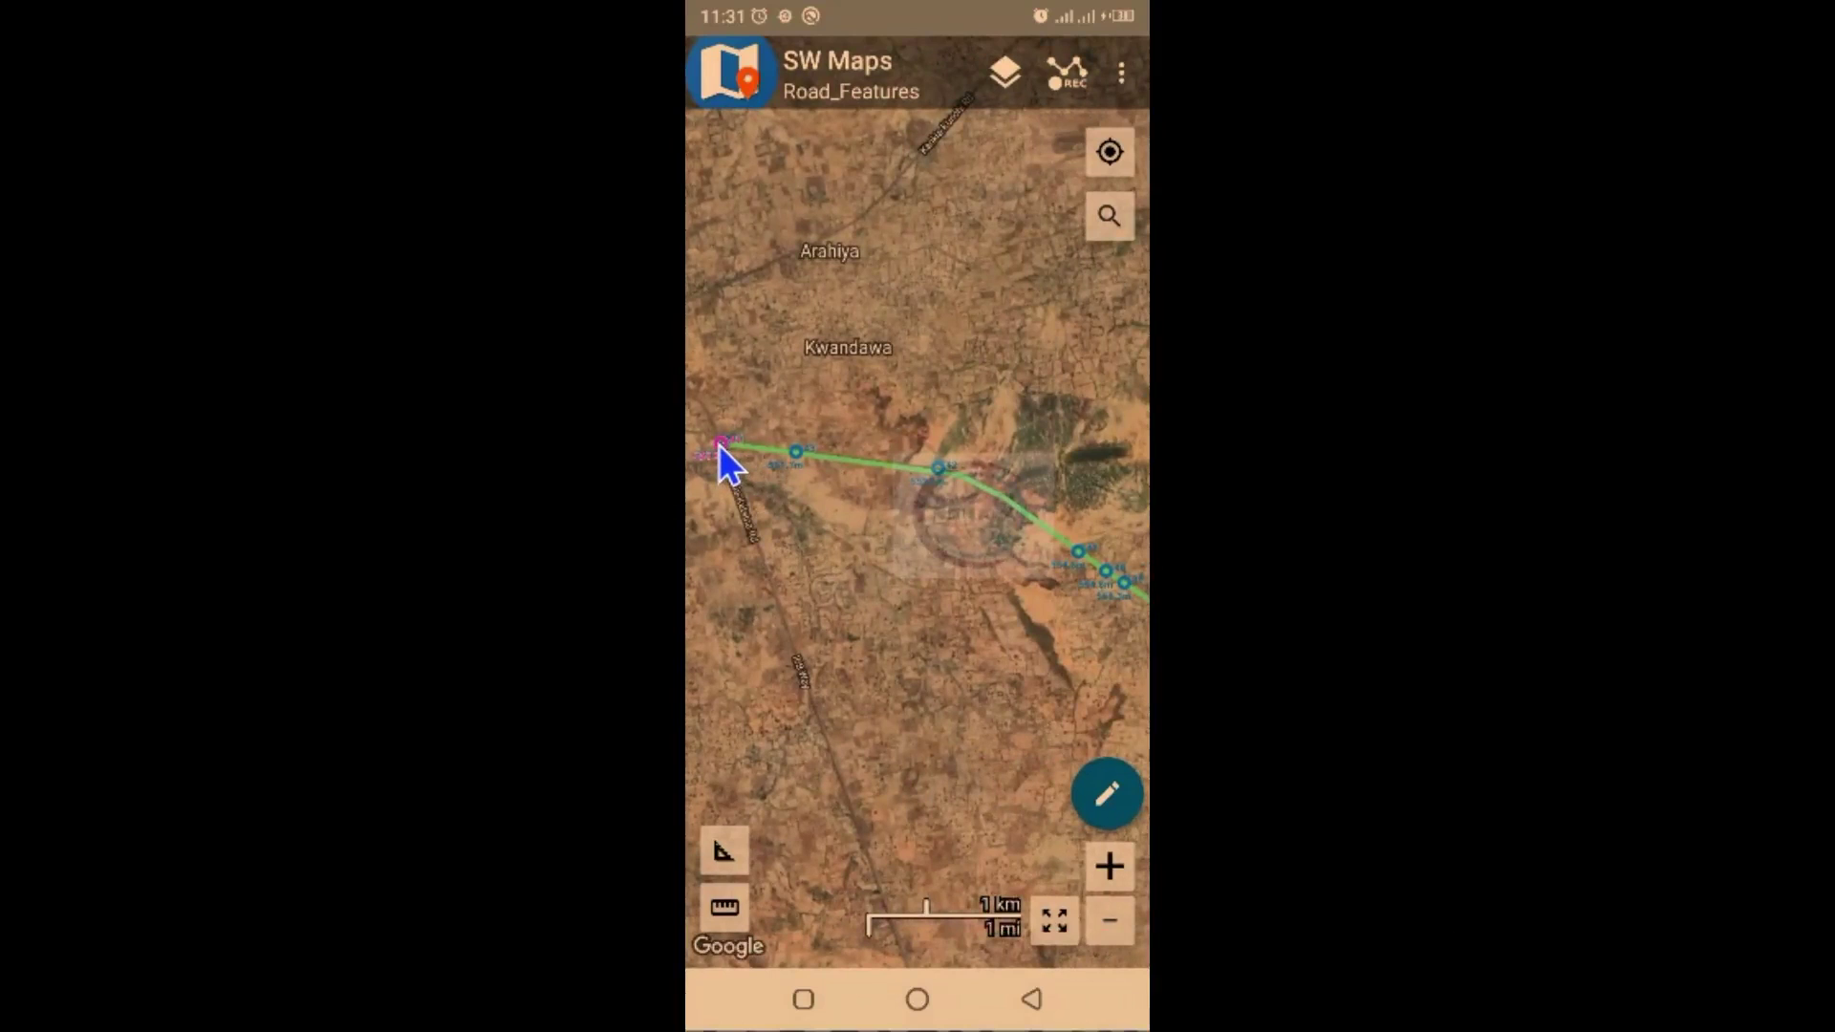
pyautogui.click(719, 445)
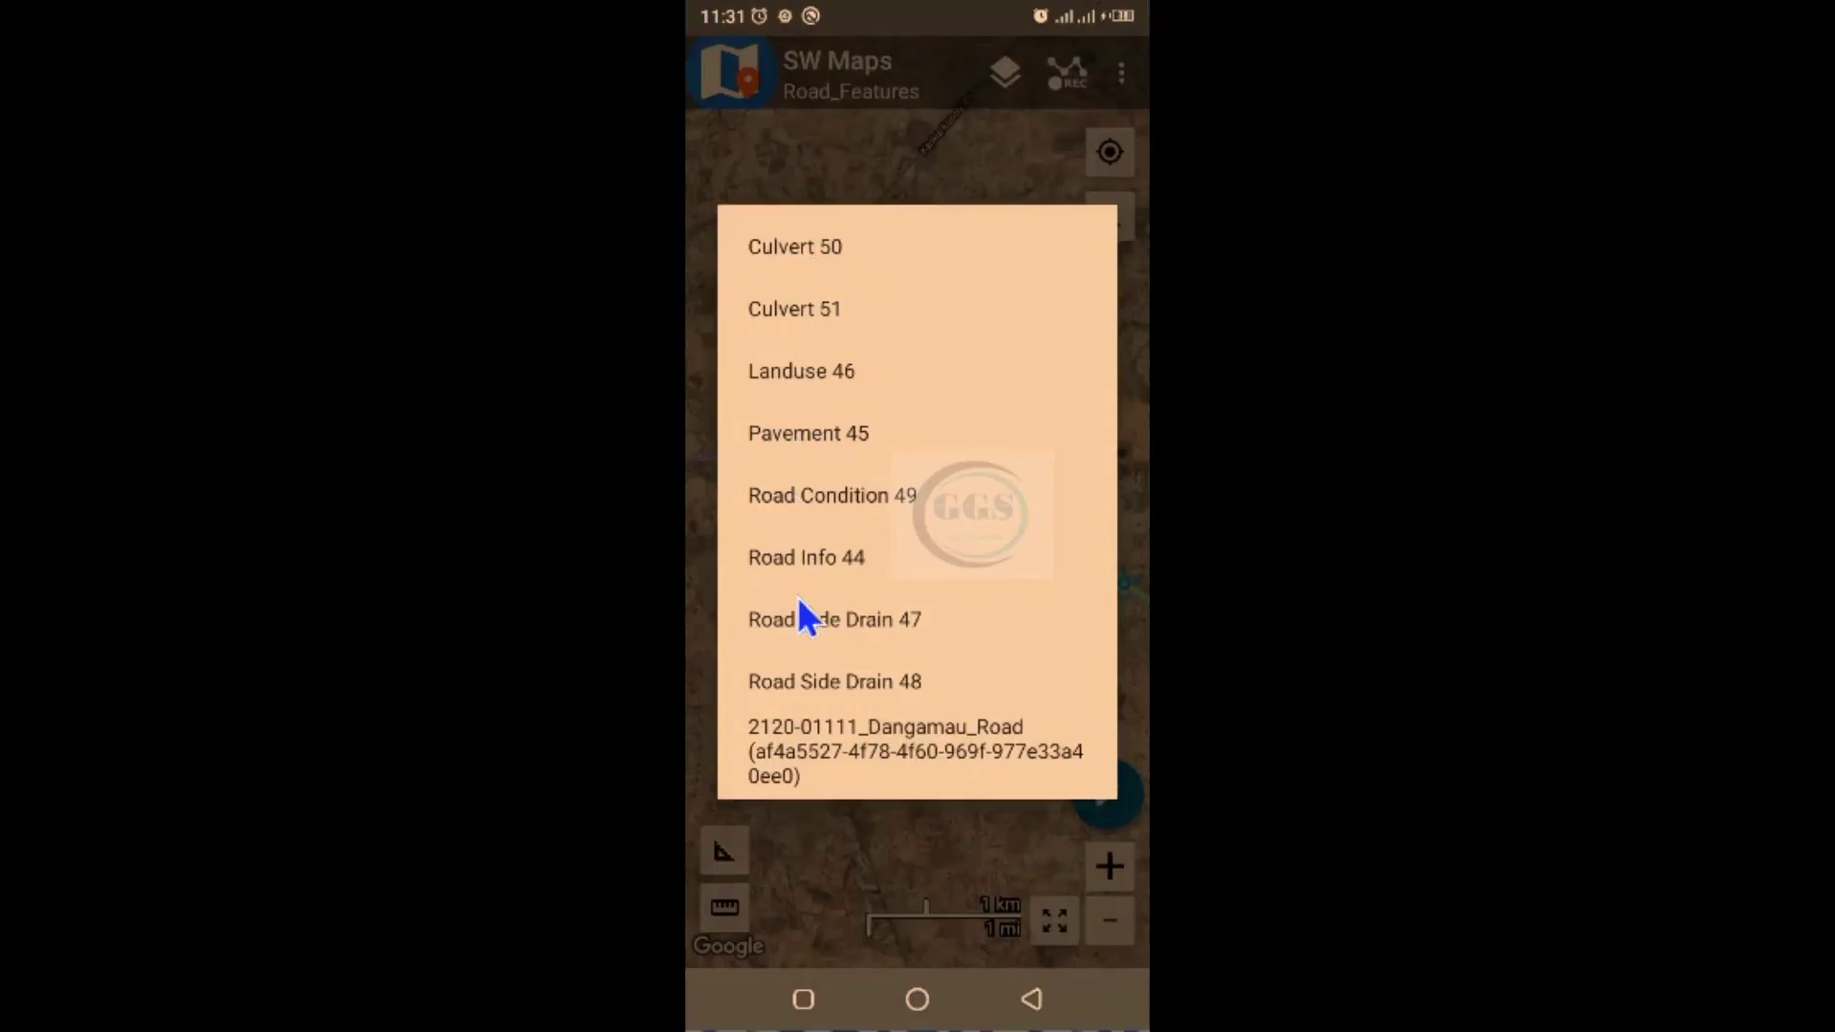
# - Dismiss the feature list and review the map layers list, returning to the Kwandawa road view
pyautogui.click(1080, 359)
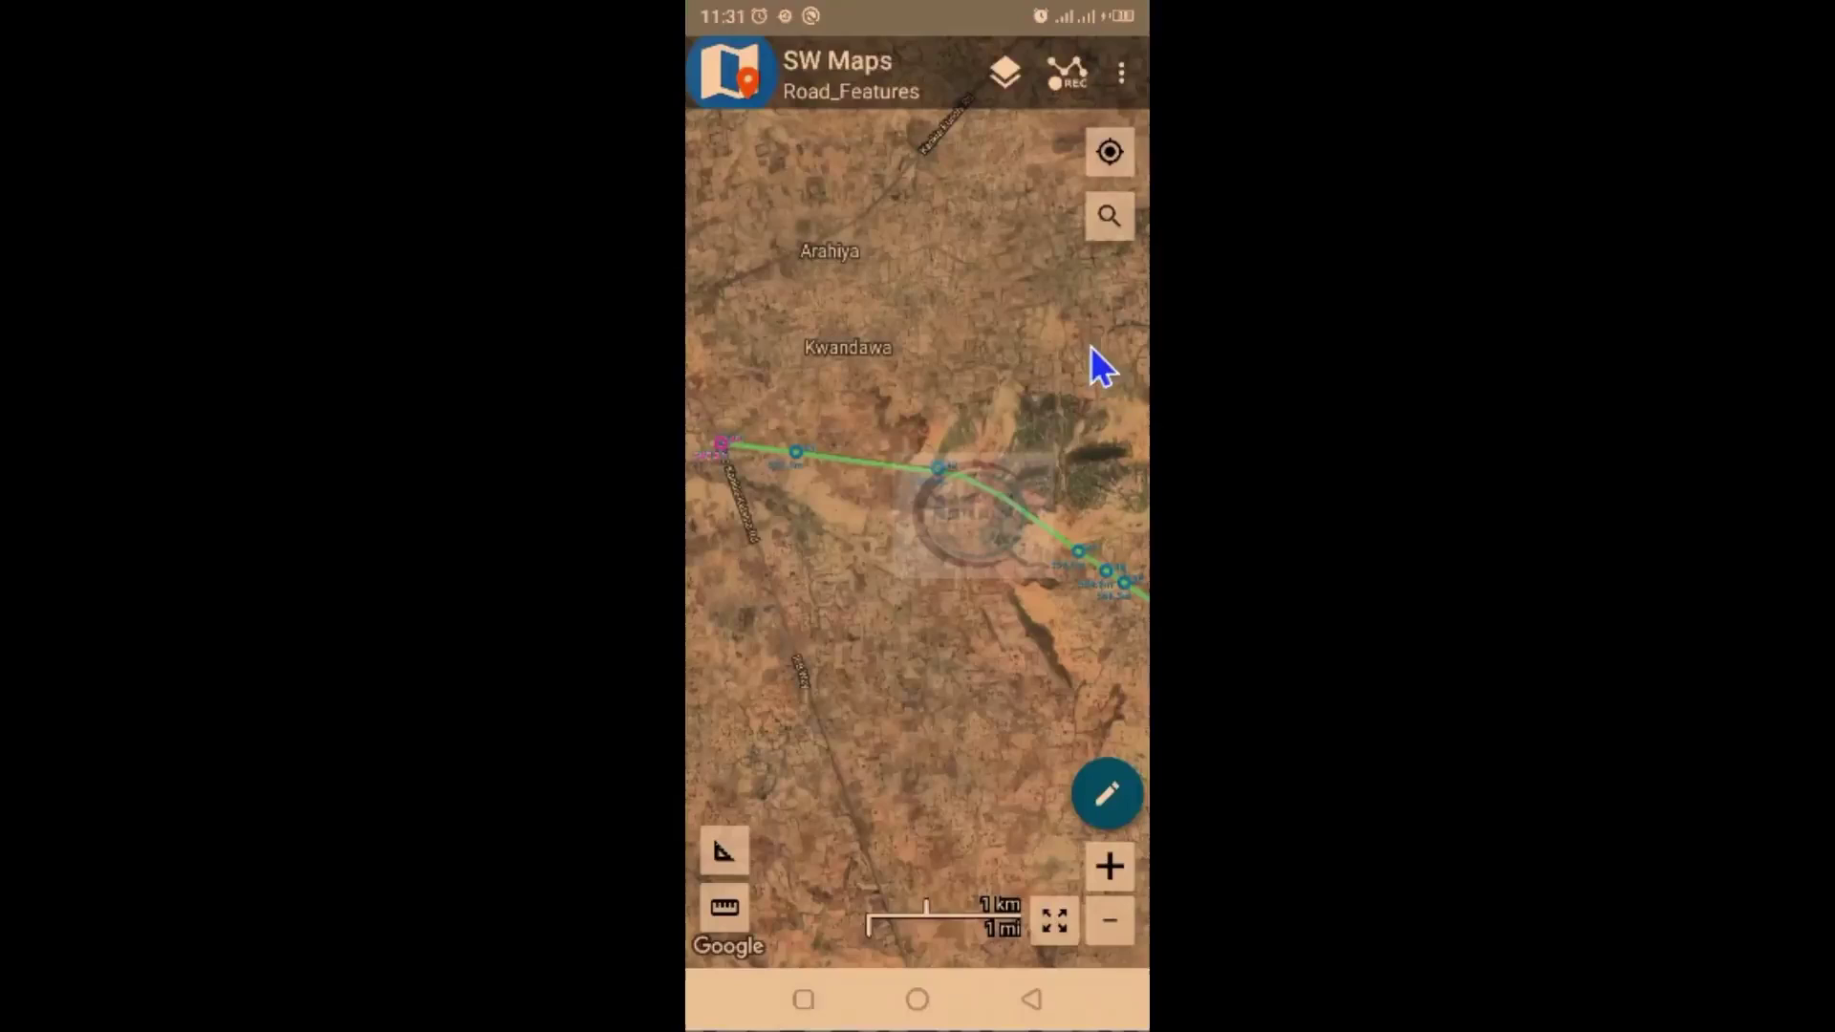
pyautogui.click(1003, 81)
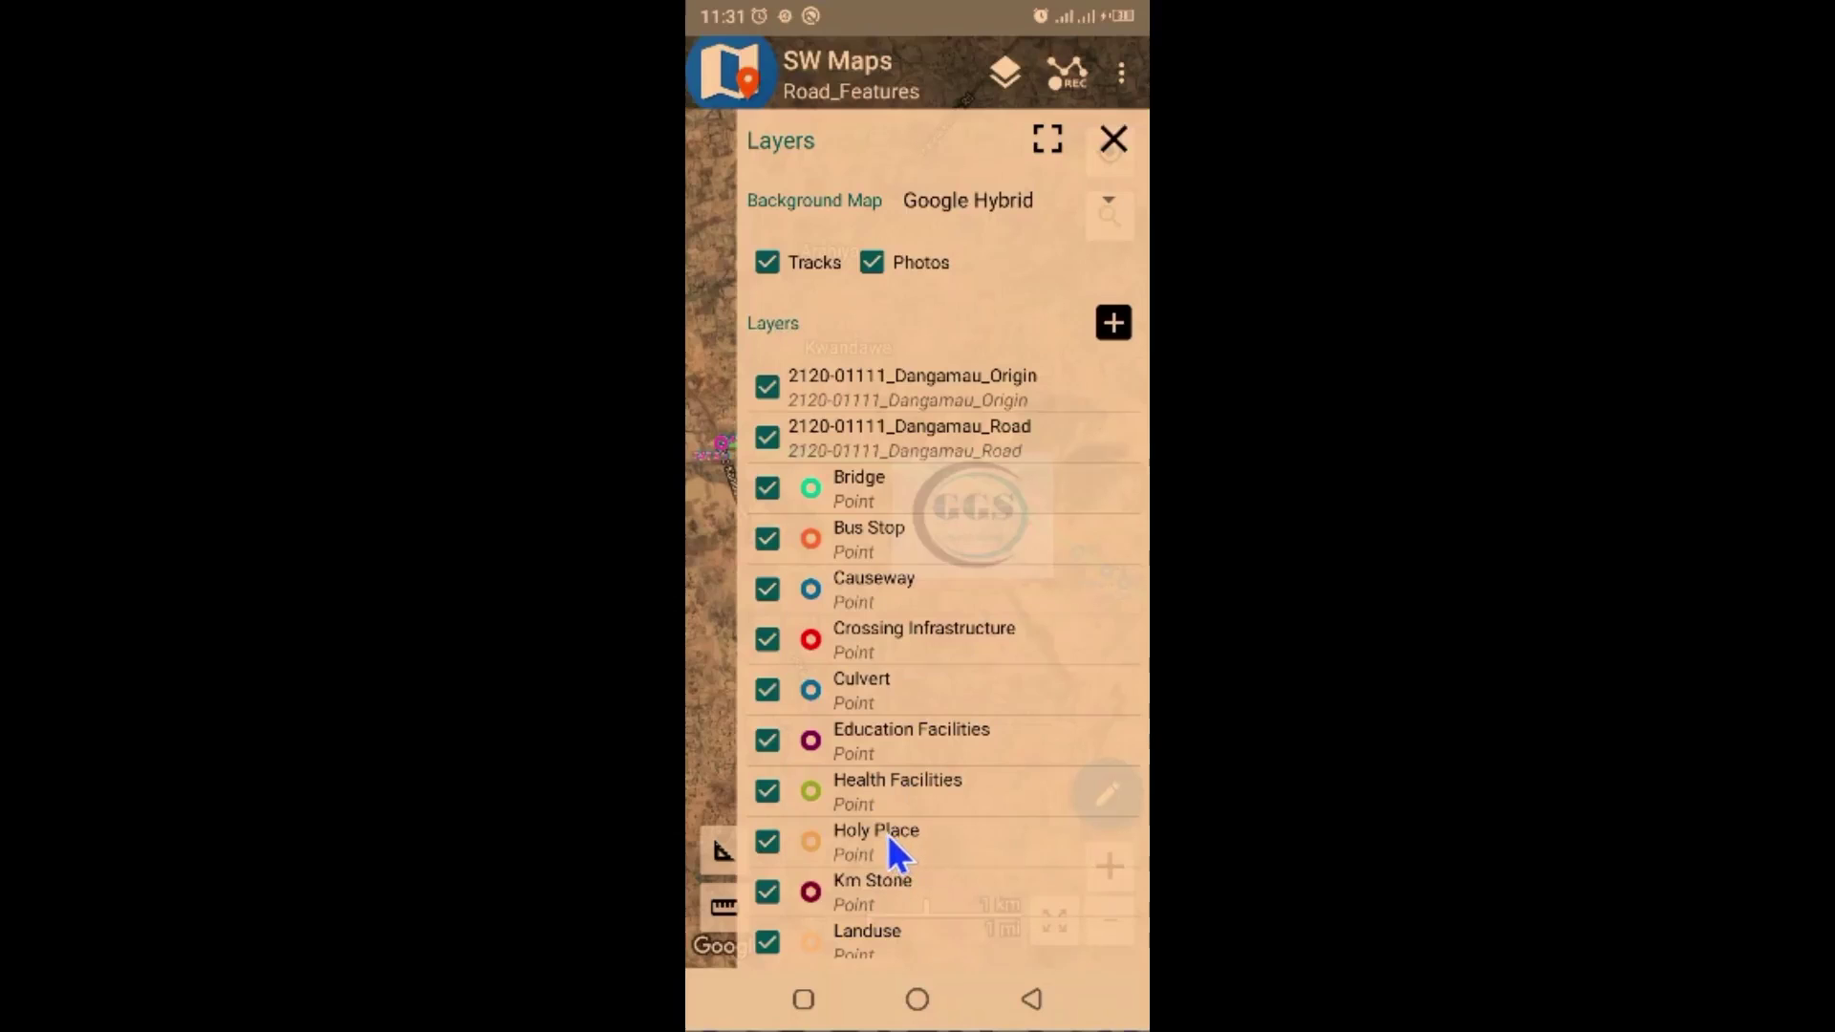
pyautogui.click(1114, 141)
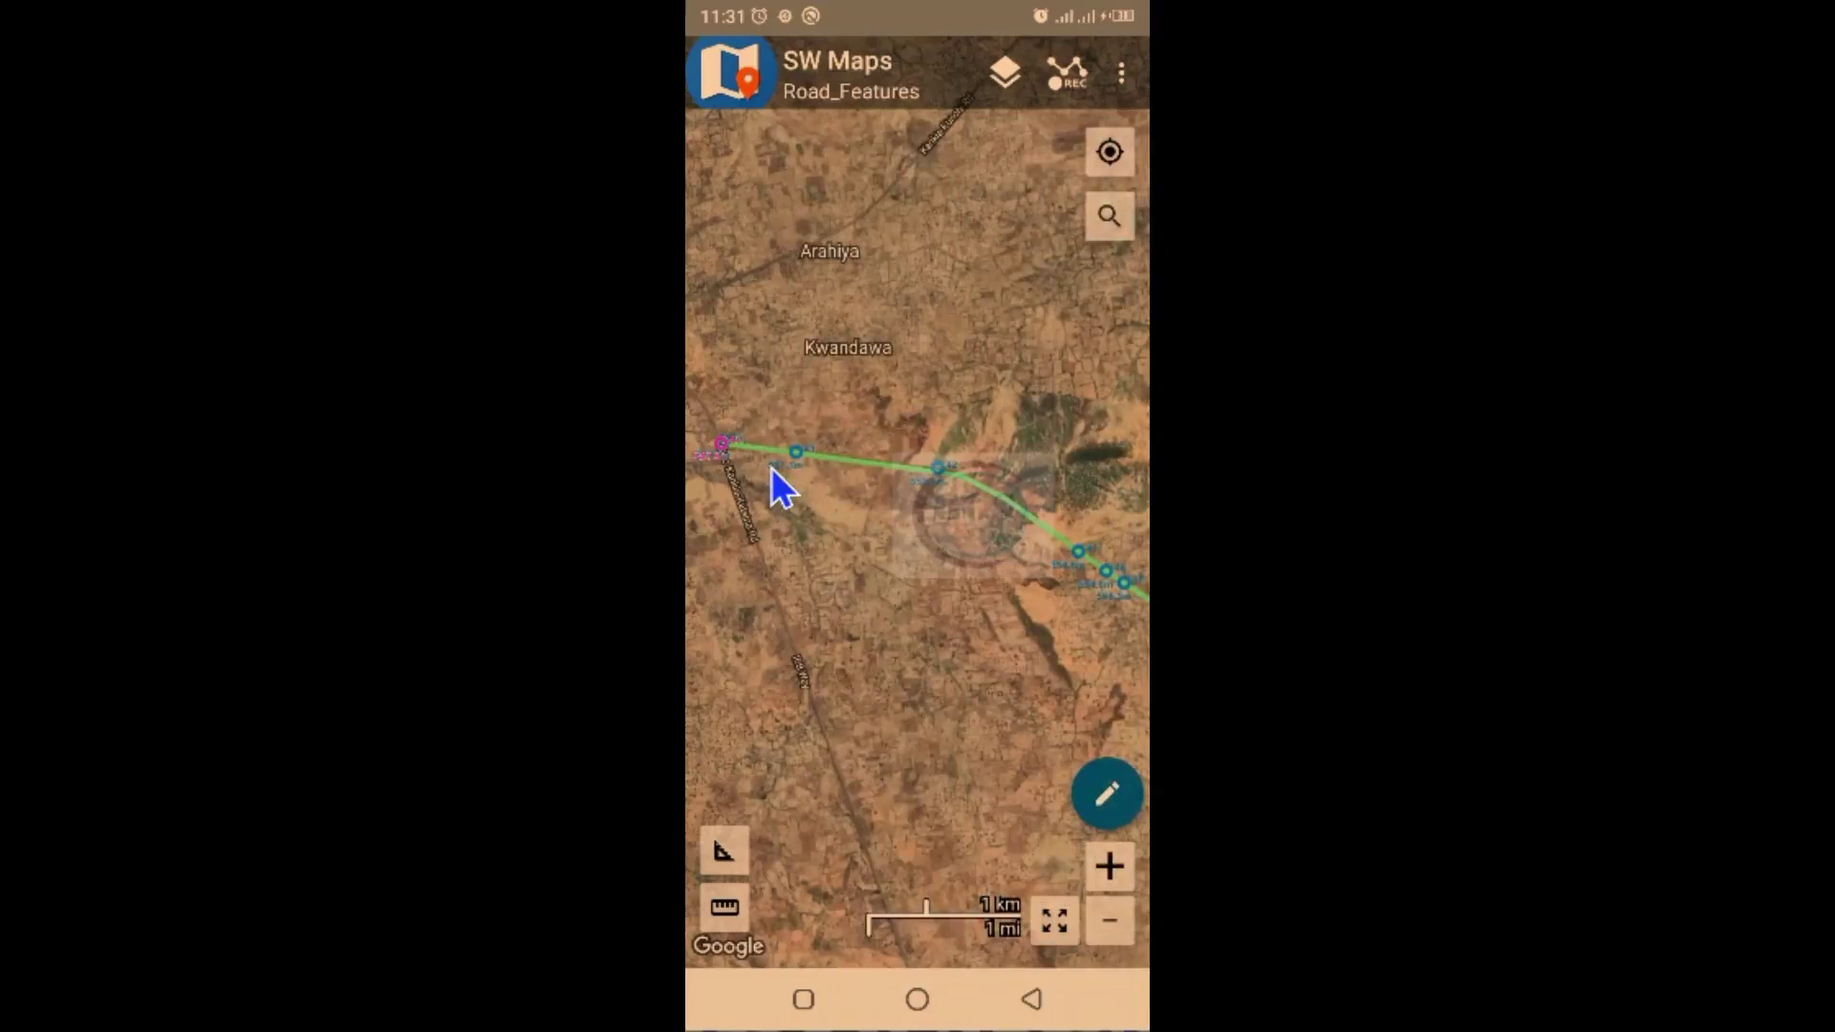
# - Open Culvert 51 at the road start and scroll its attributes down to the photos
pyautogui.click(722, 446)
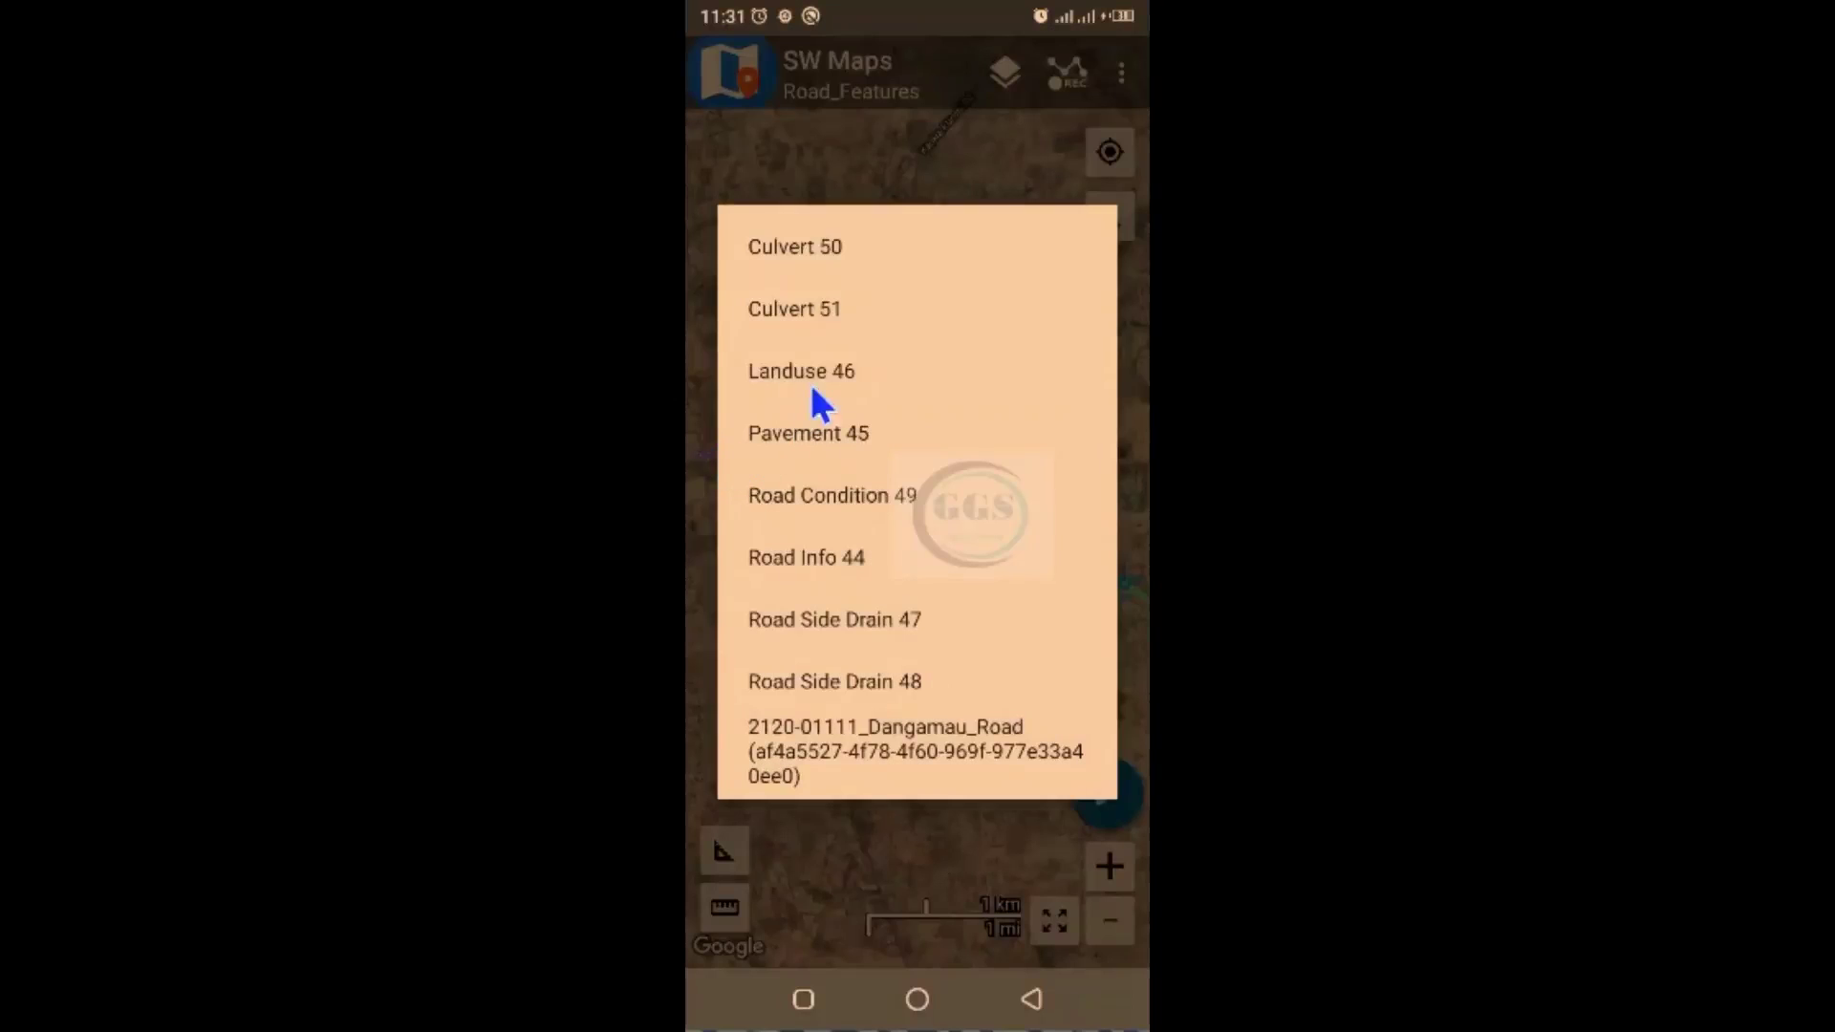
pyautogui.click(794, 312)
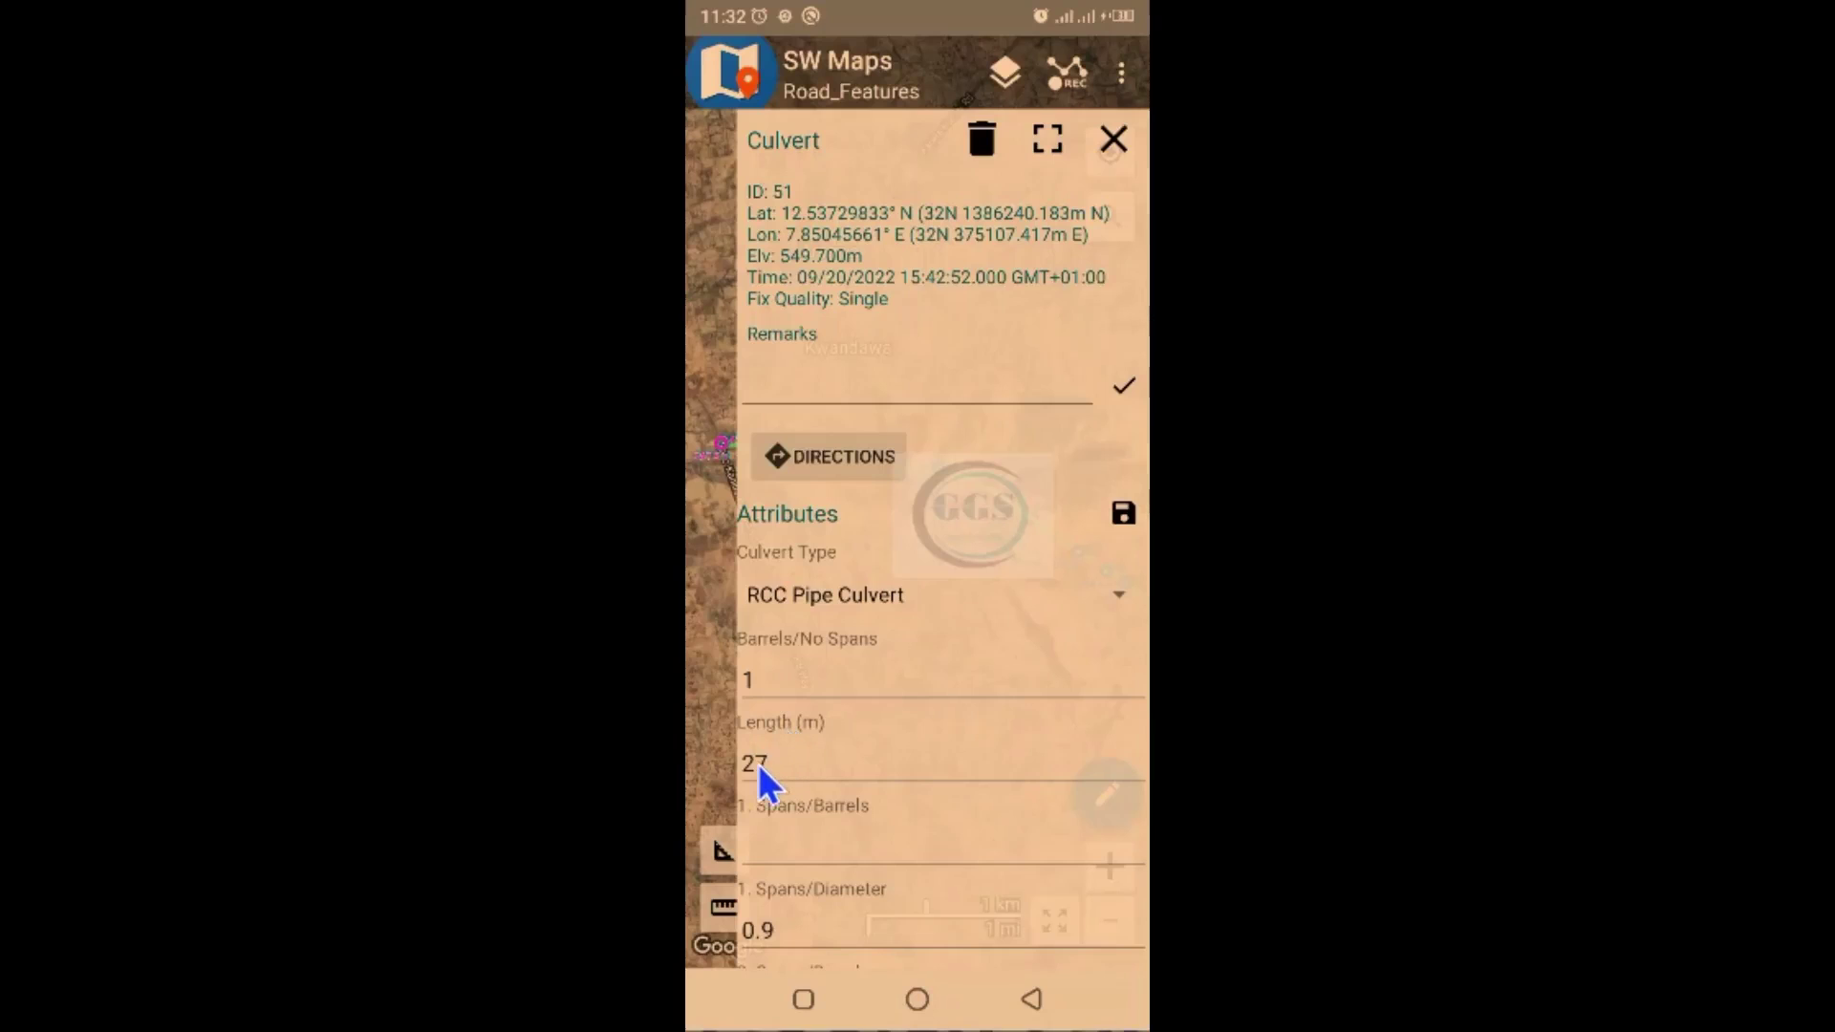
pyautogui.scroll(-2, 816, 743)
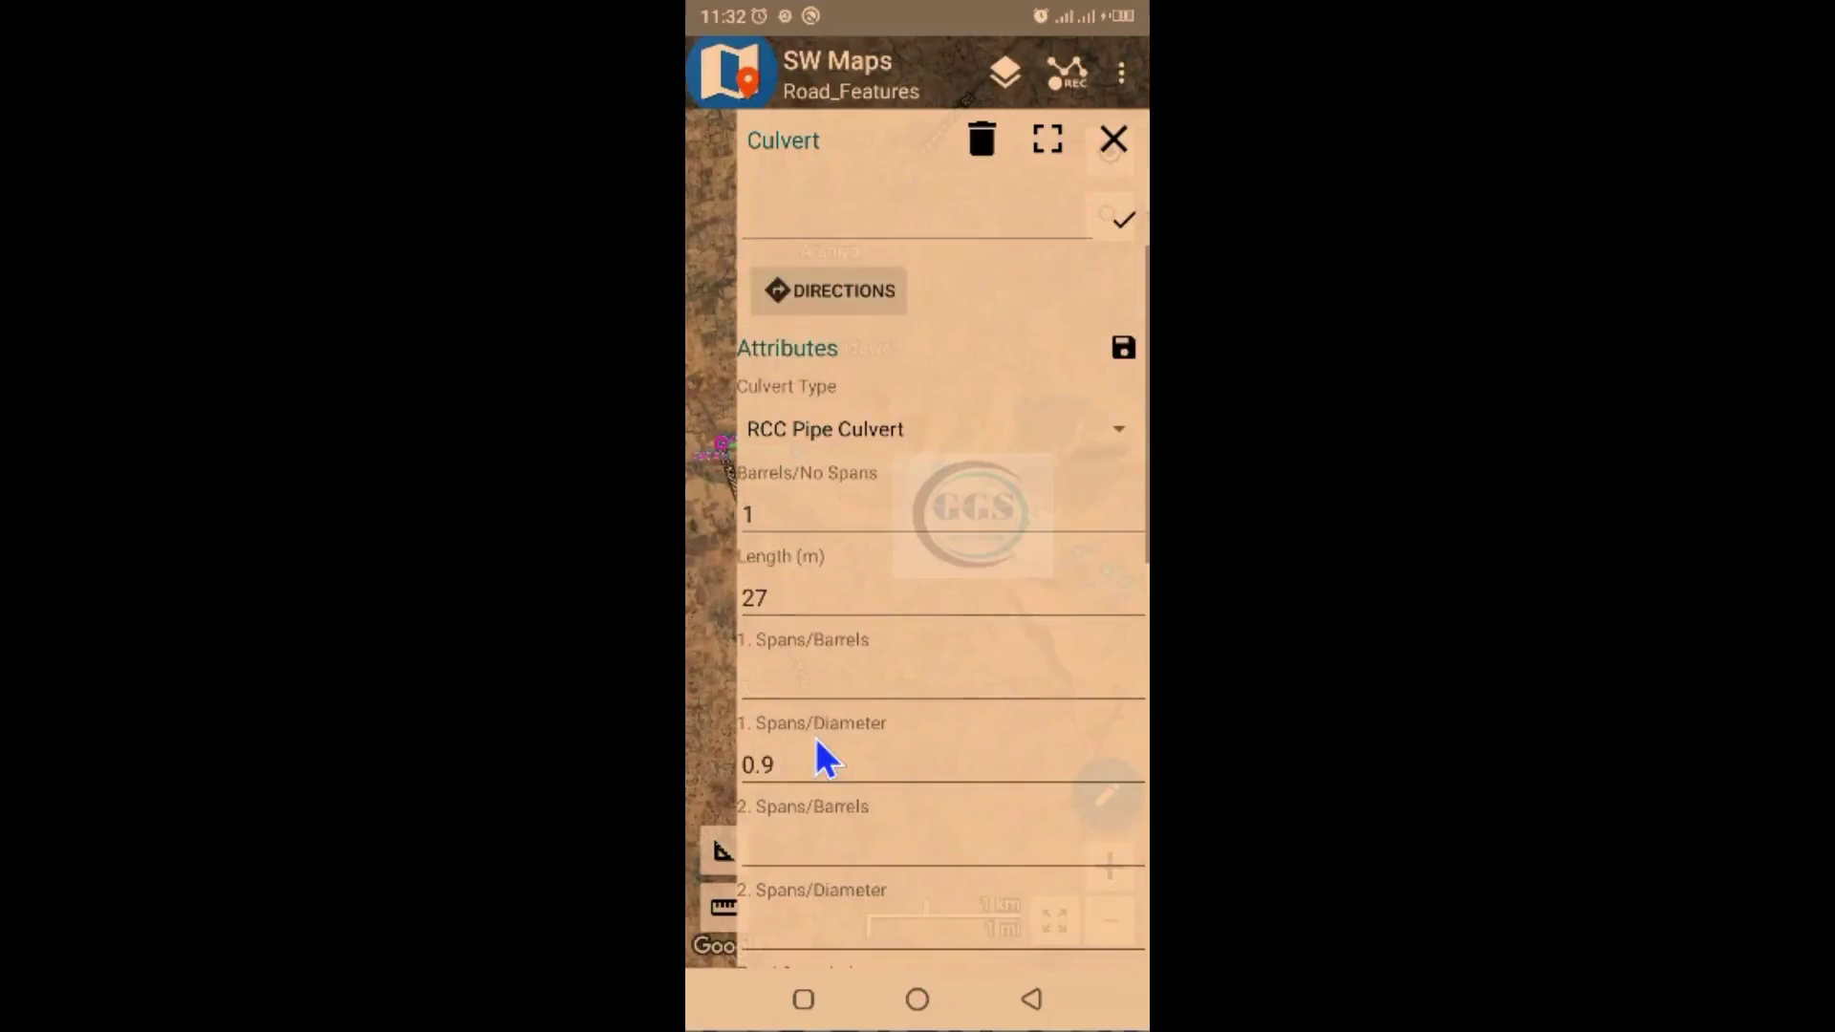
pyautogui.scroll(-2, 862, 726)
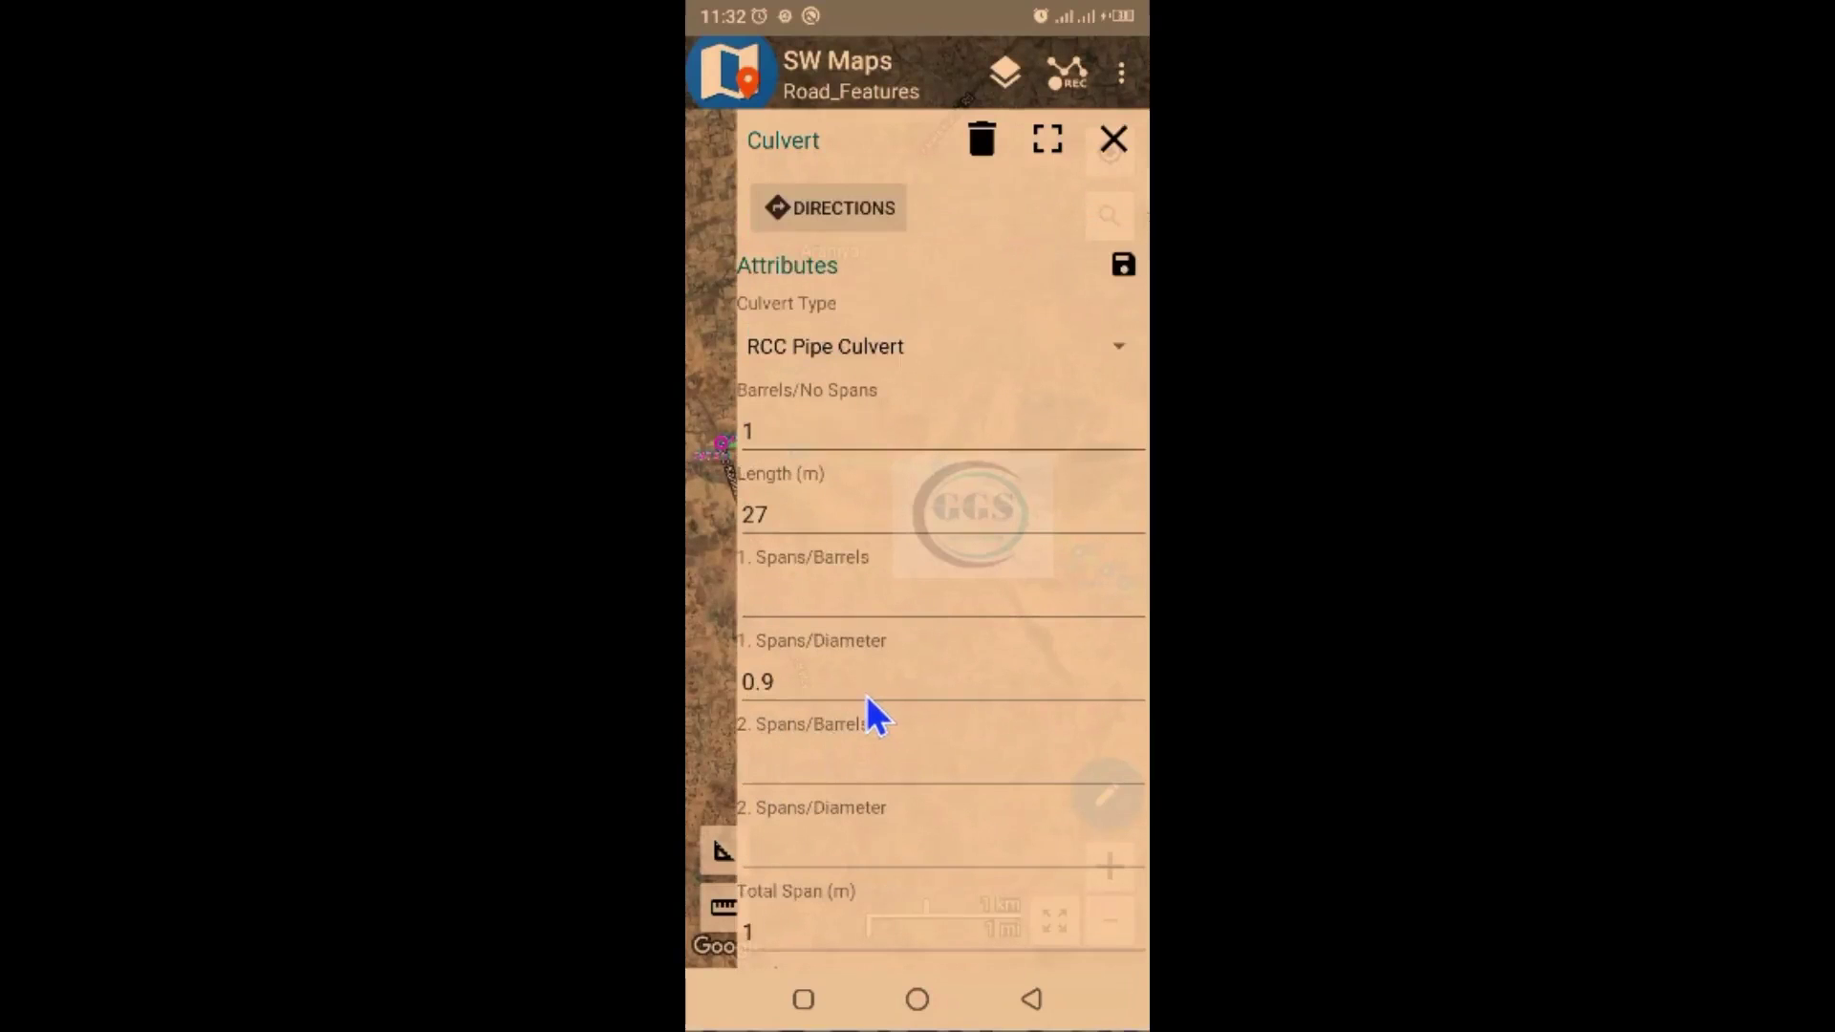
pyautogui.scroll(-4, 868, 719)
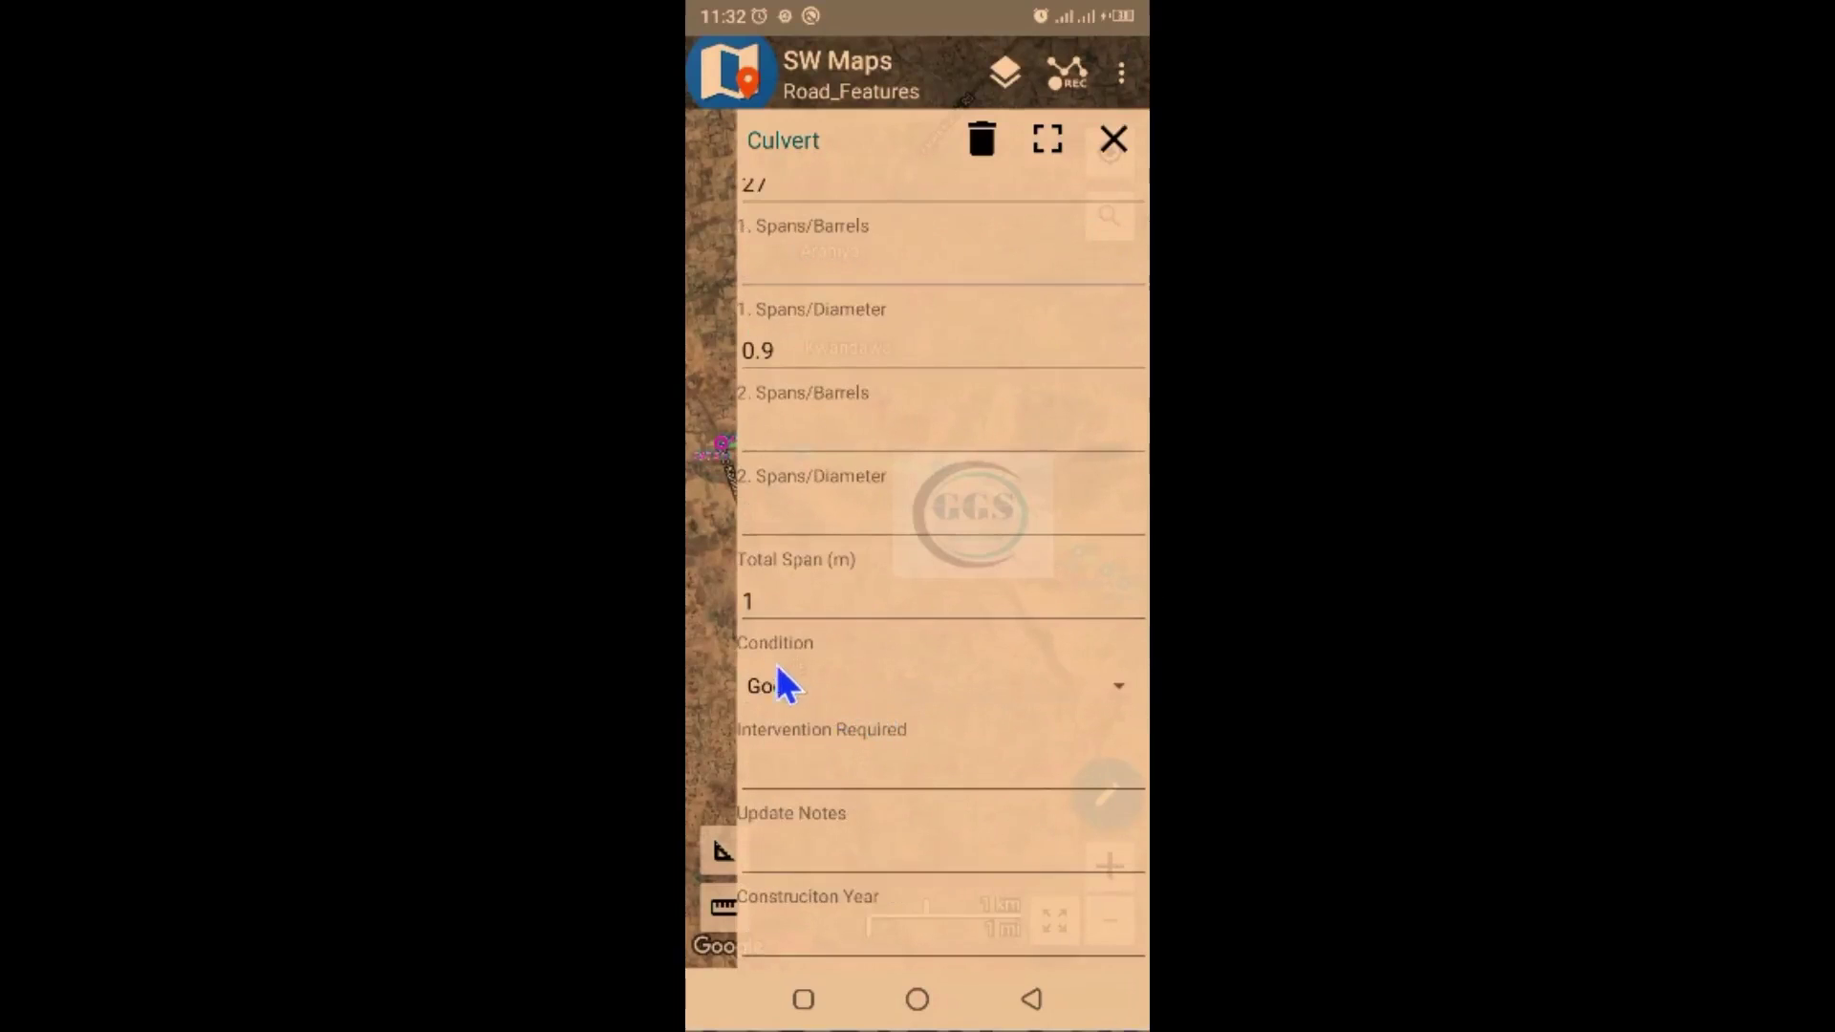
pyautogui.scroll(-4, 841, 698)
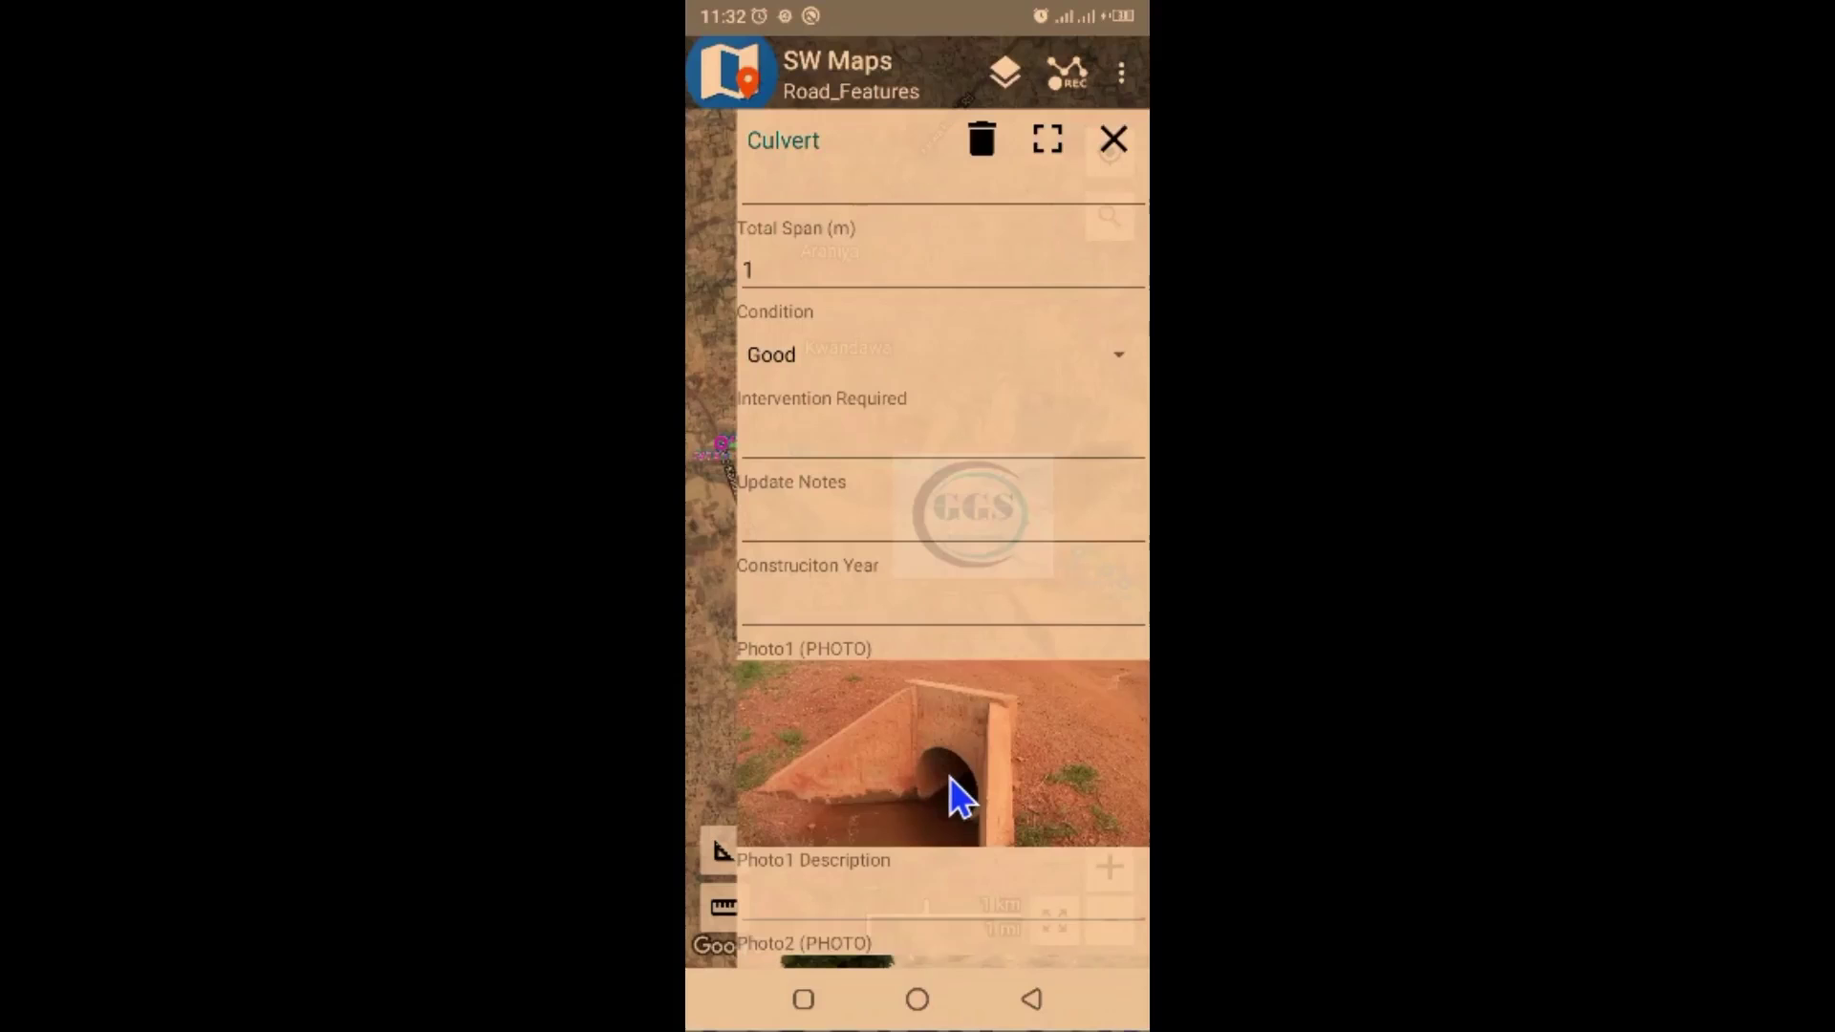
pyautogui.scroll(-3, 952, 778)
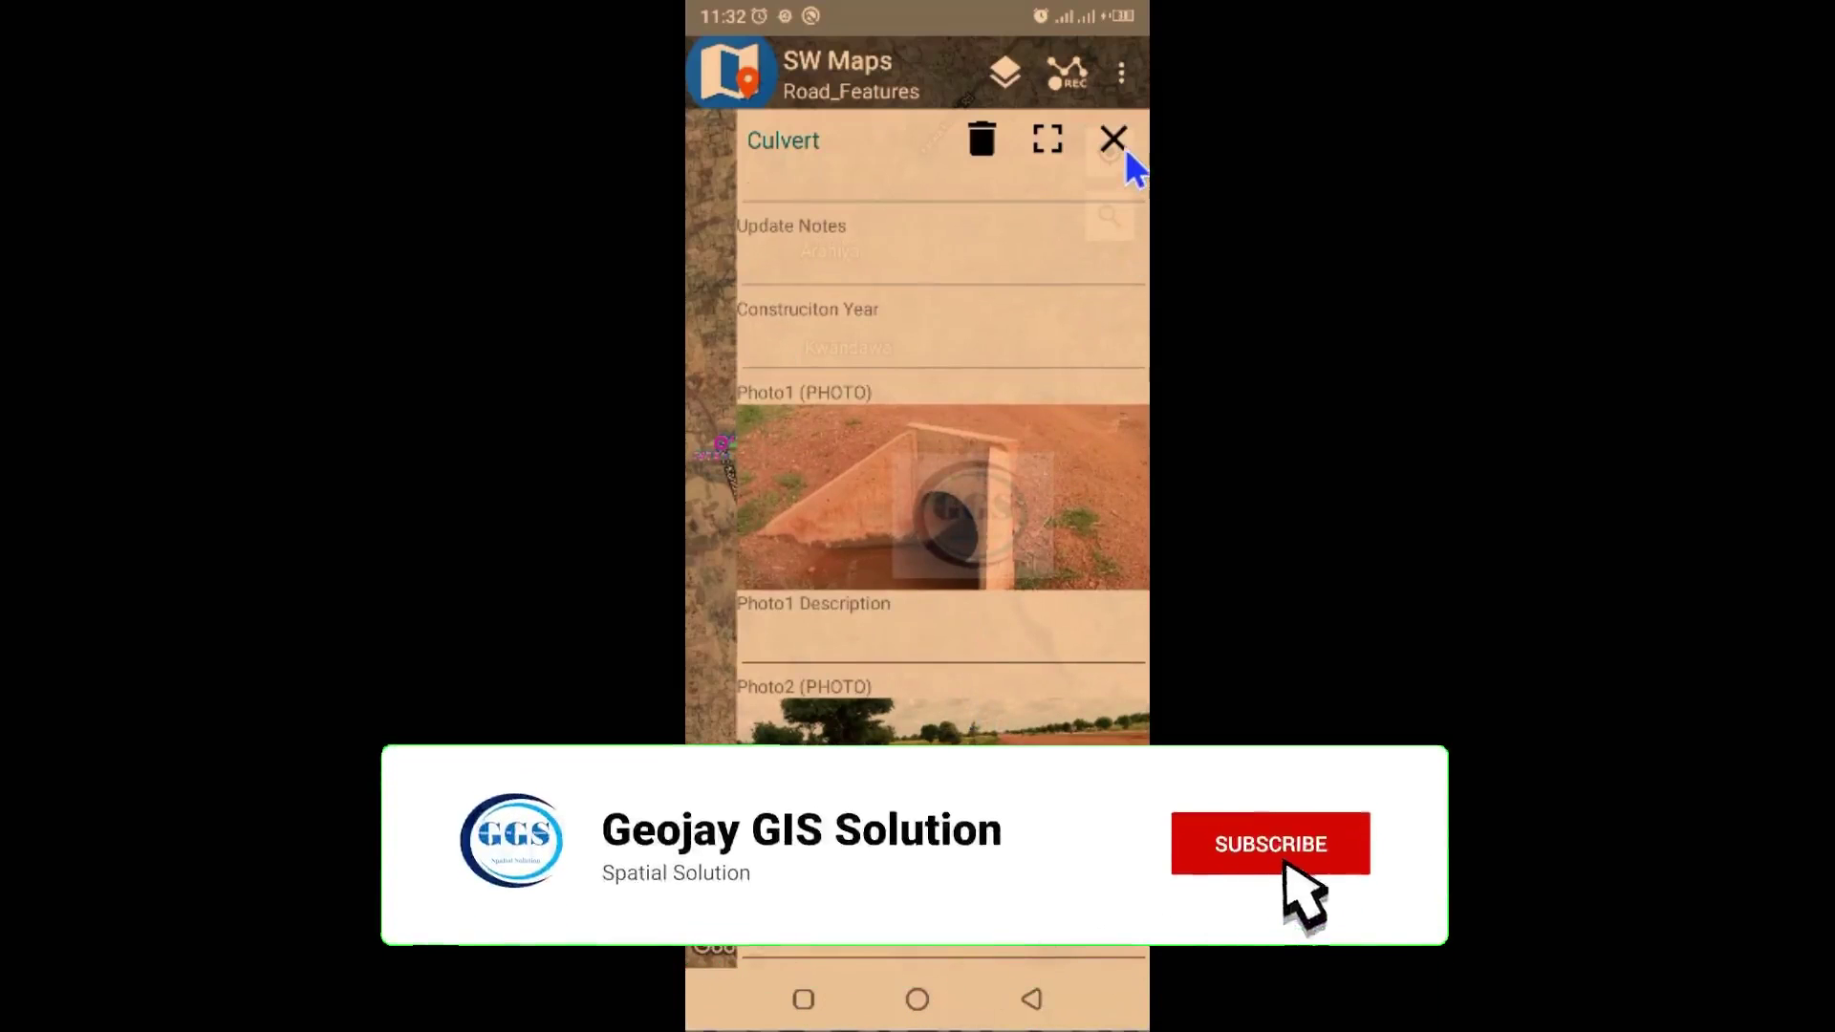
# - Close Culvert 51, review Road Condition 49 (Good), then pan east toward Dandoro and Kwango
pyautogui.moveTo(811, 501); pyautogui.dragTo(1024, 471)
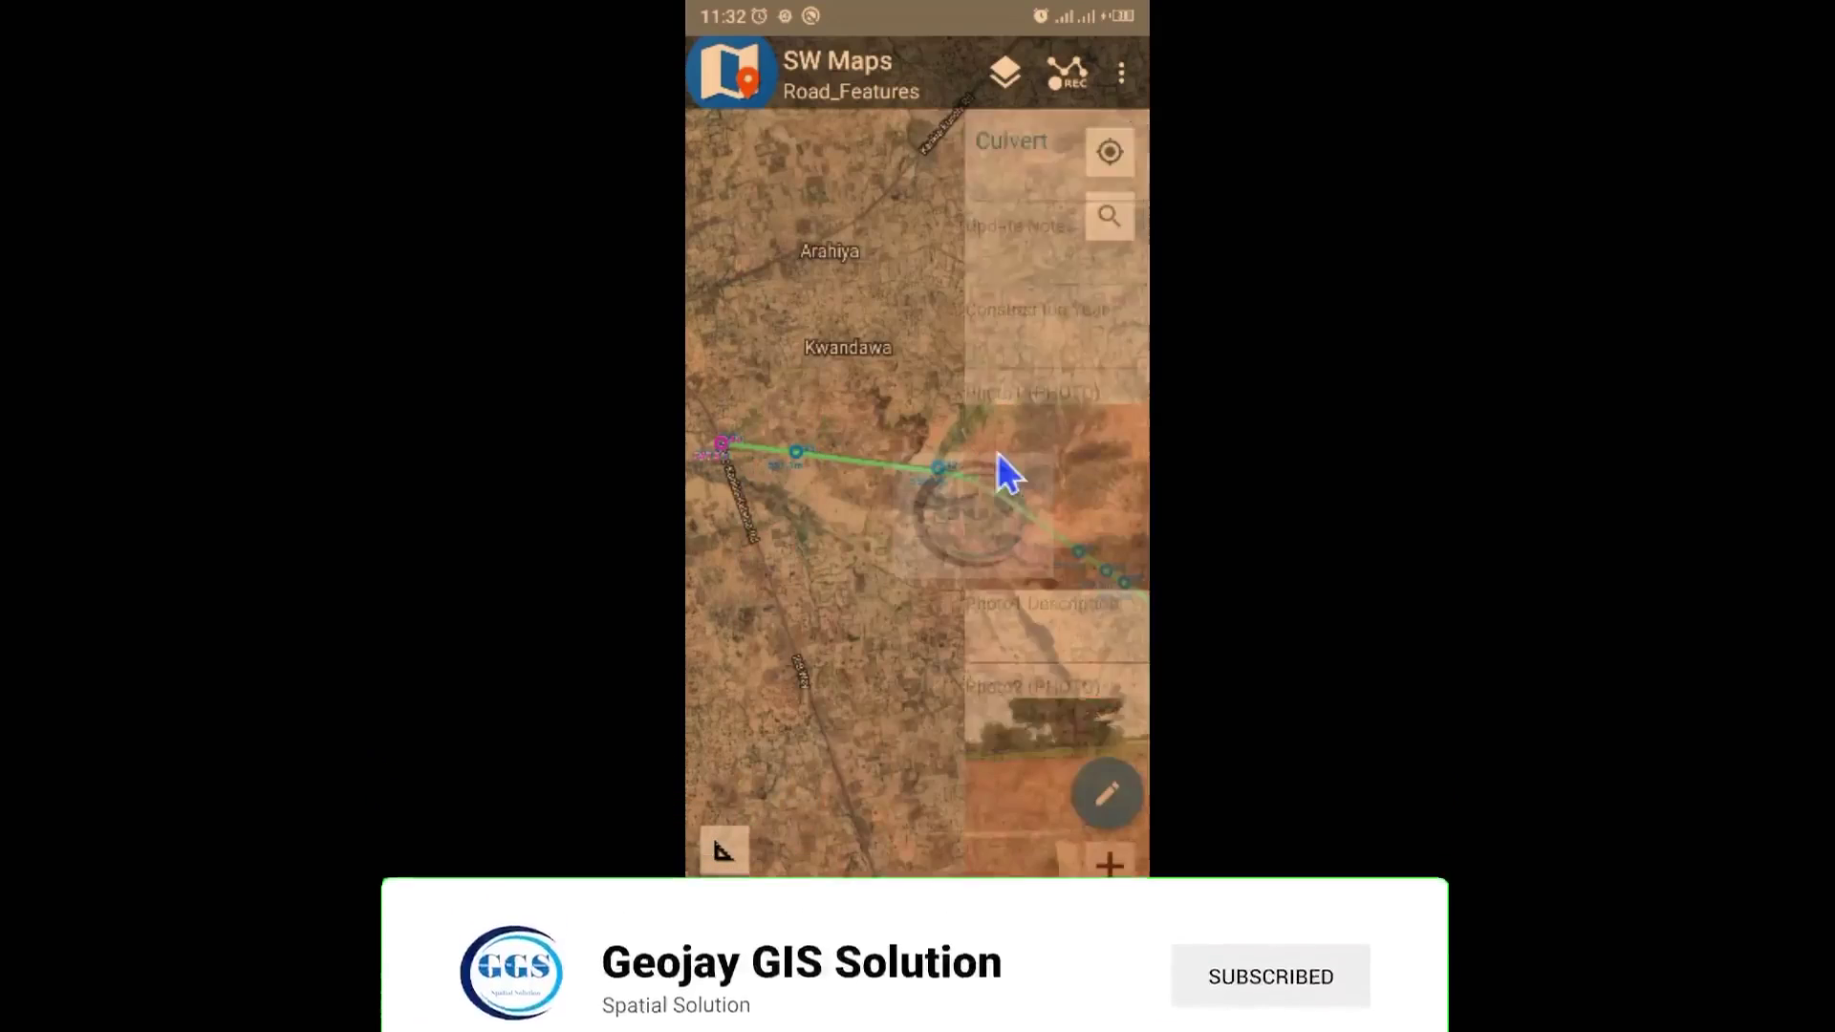
pyautogui.click(719, 446)
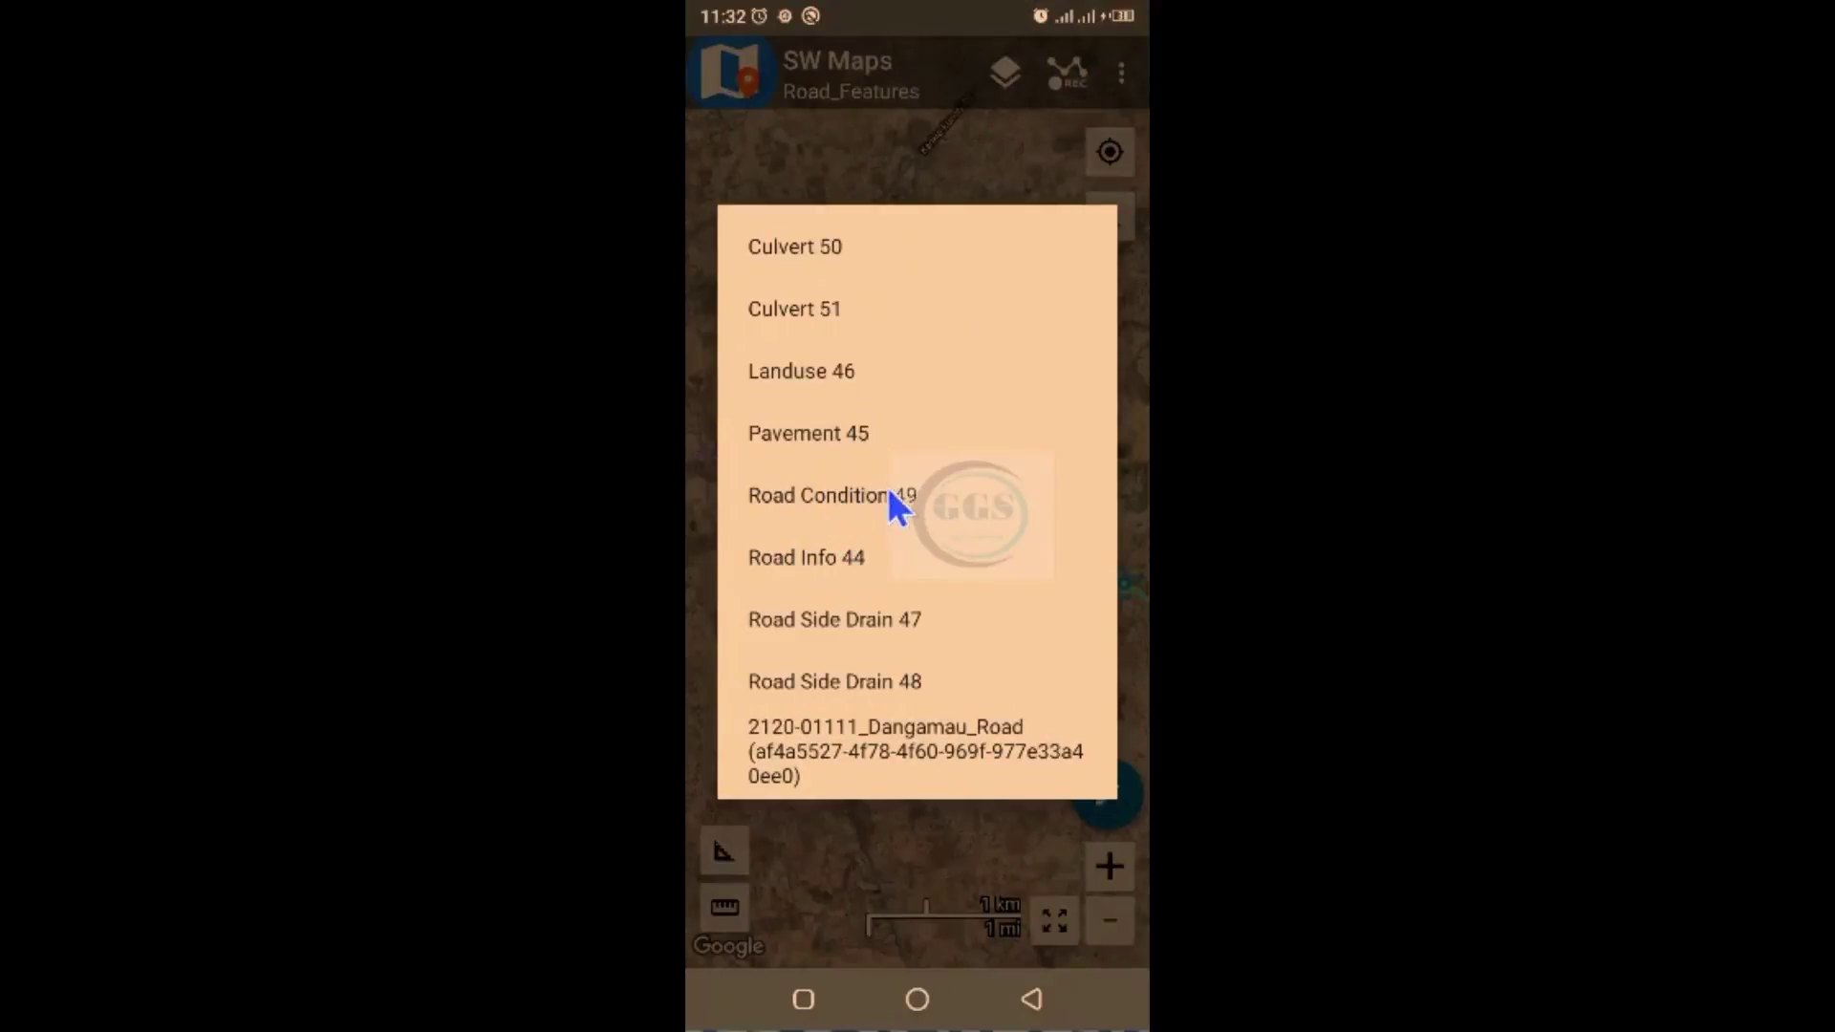
pyautogui.click(838, 496)
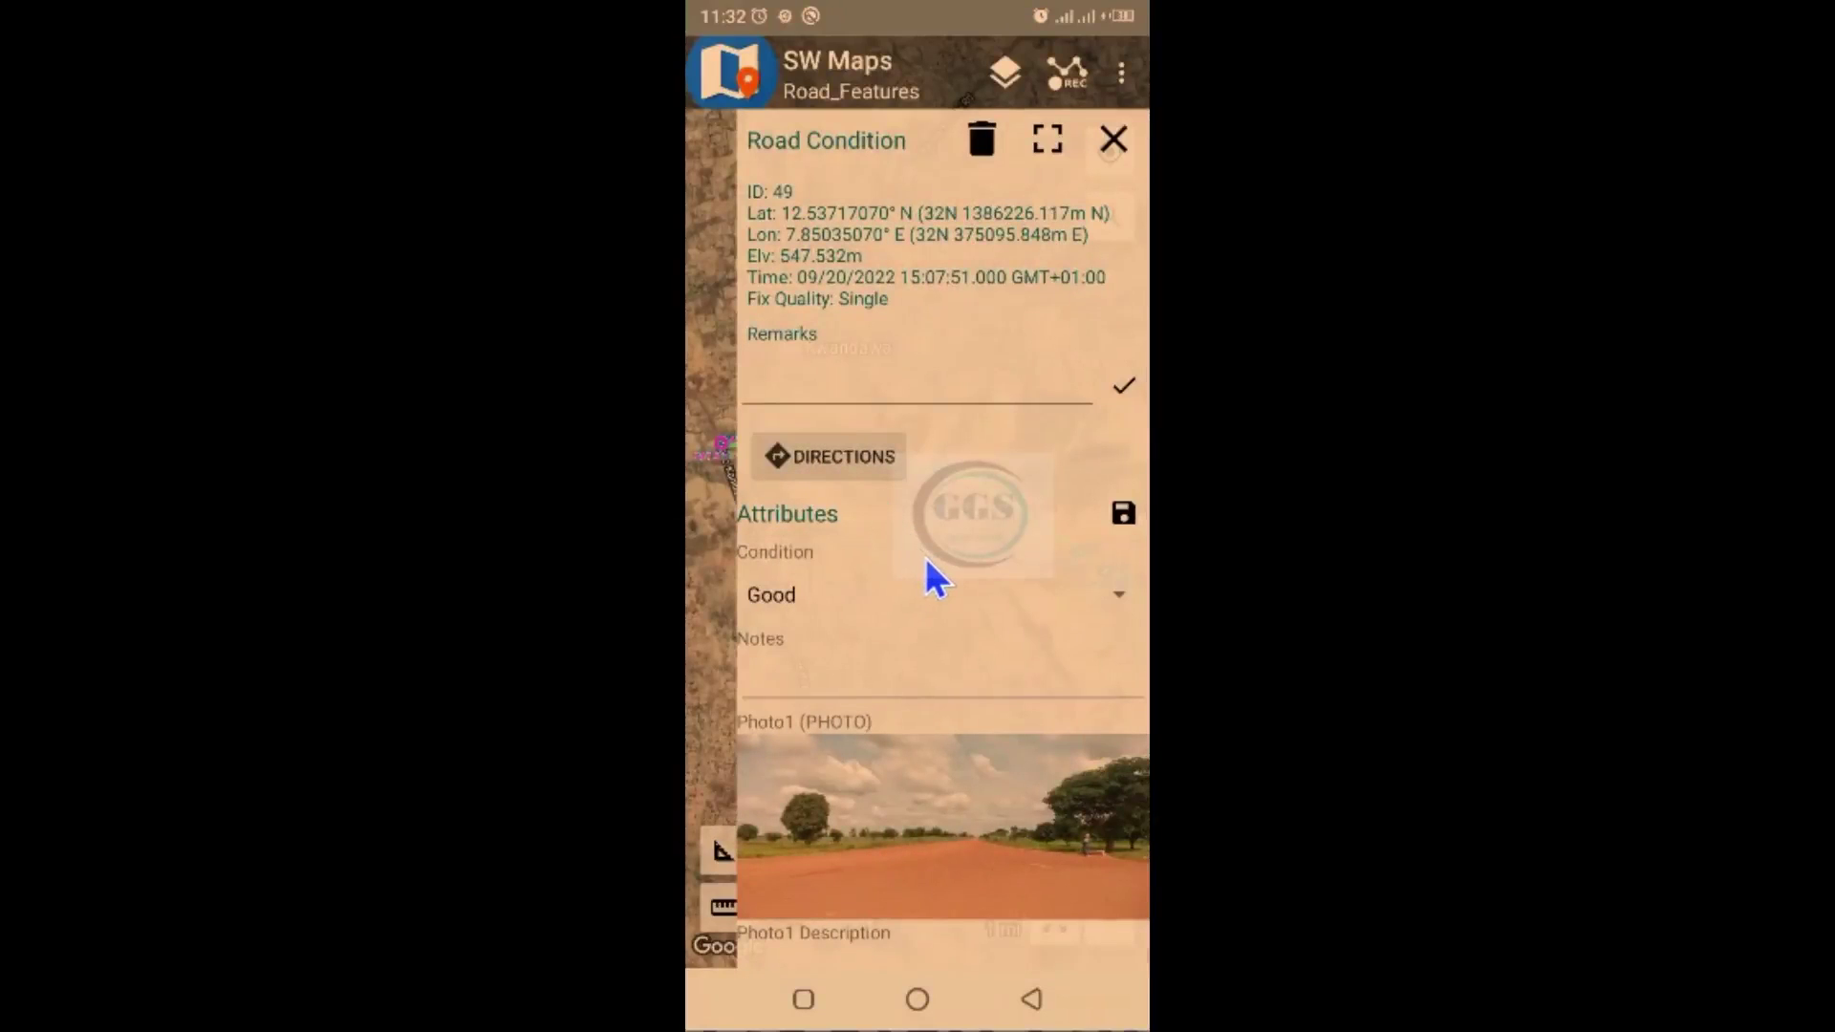
pyautogui.scroll(-4, 928, 562)
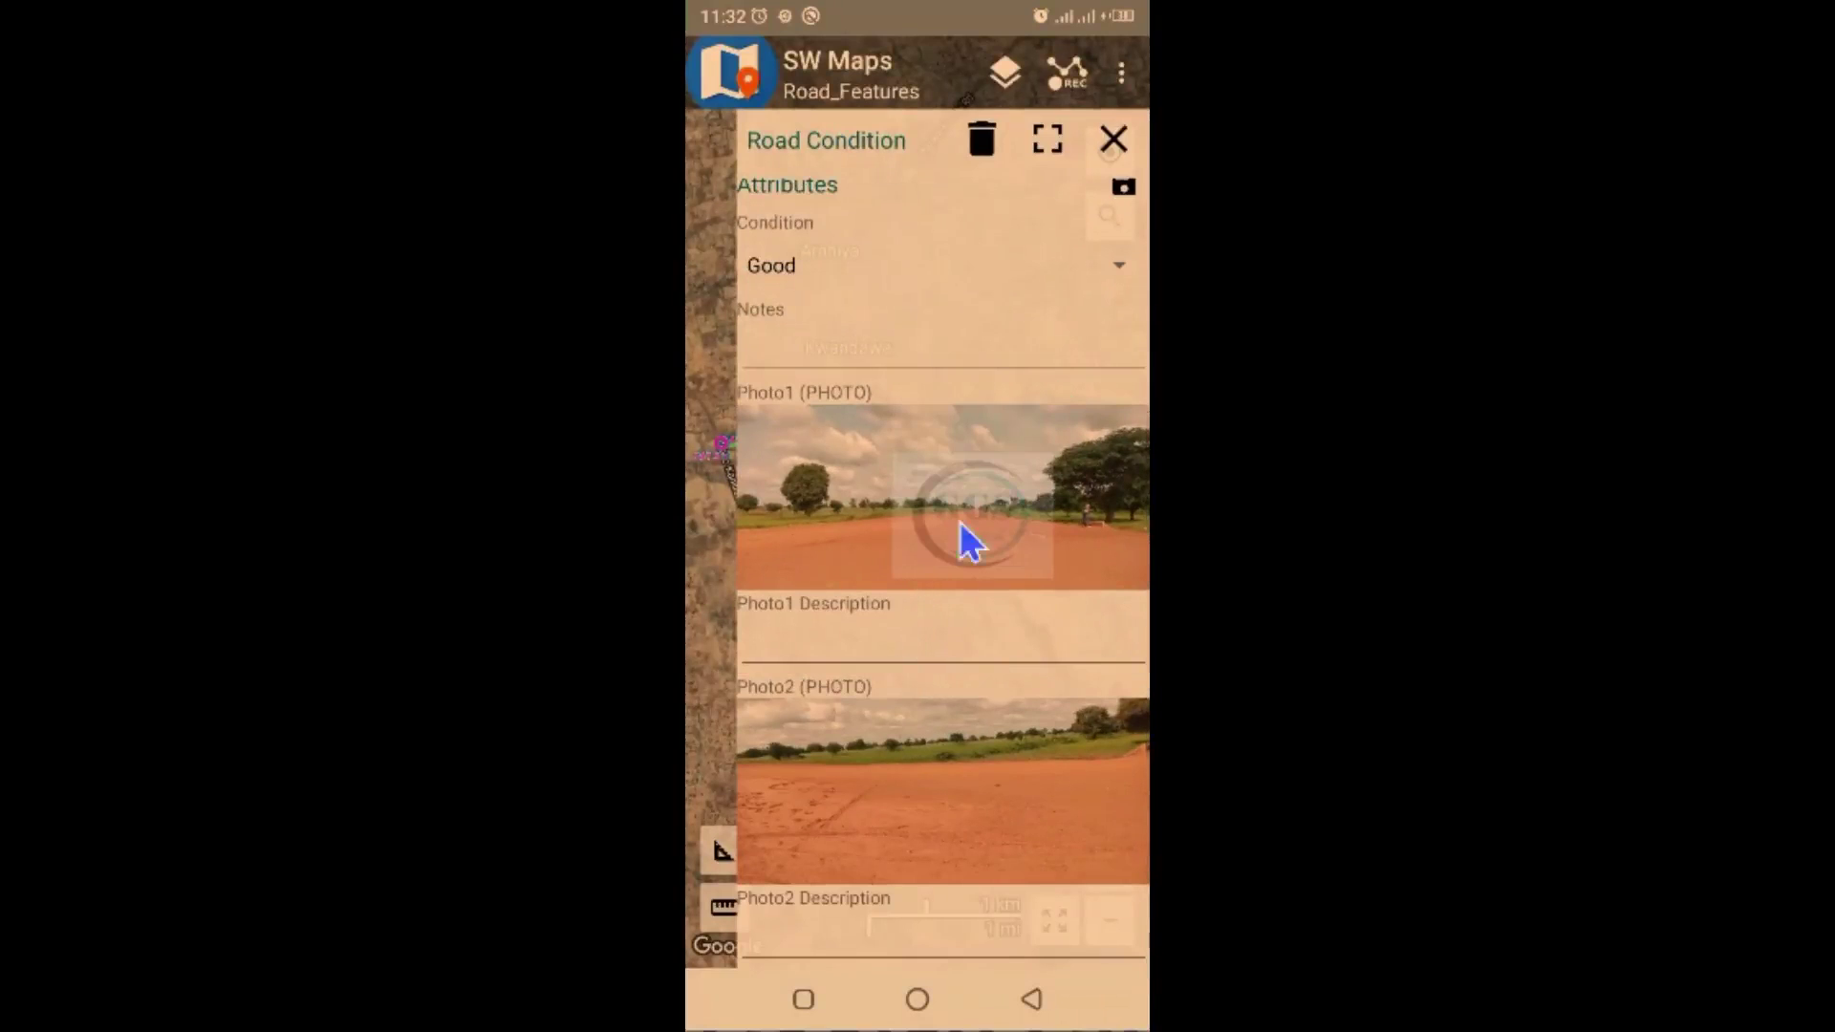
pyautogui.click(1112, 142)
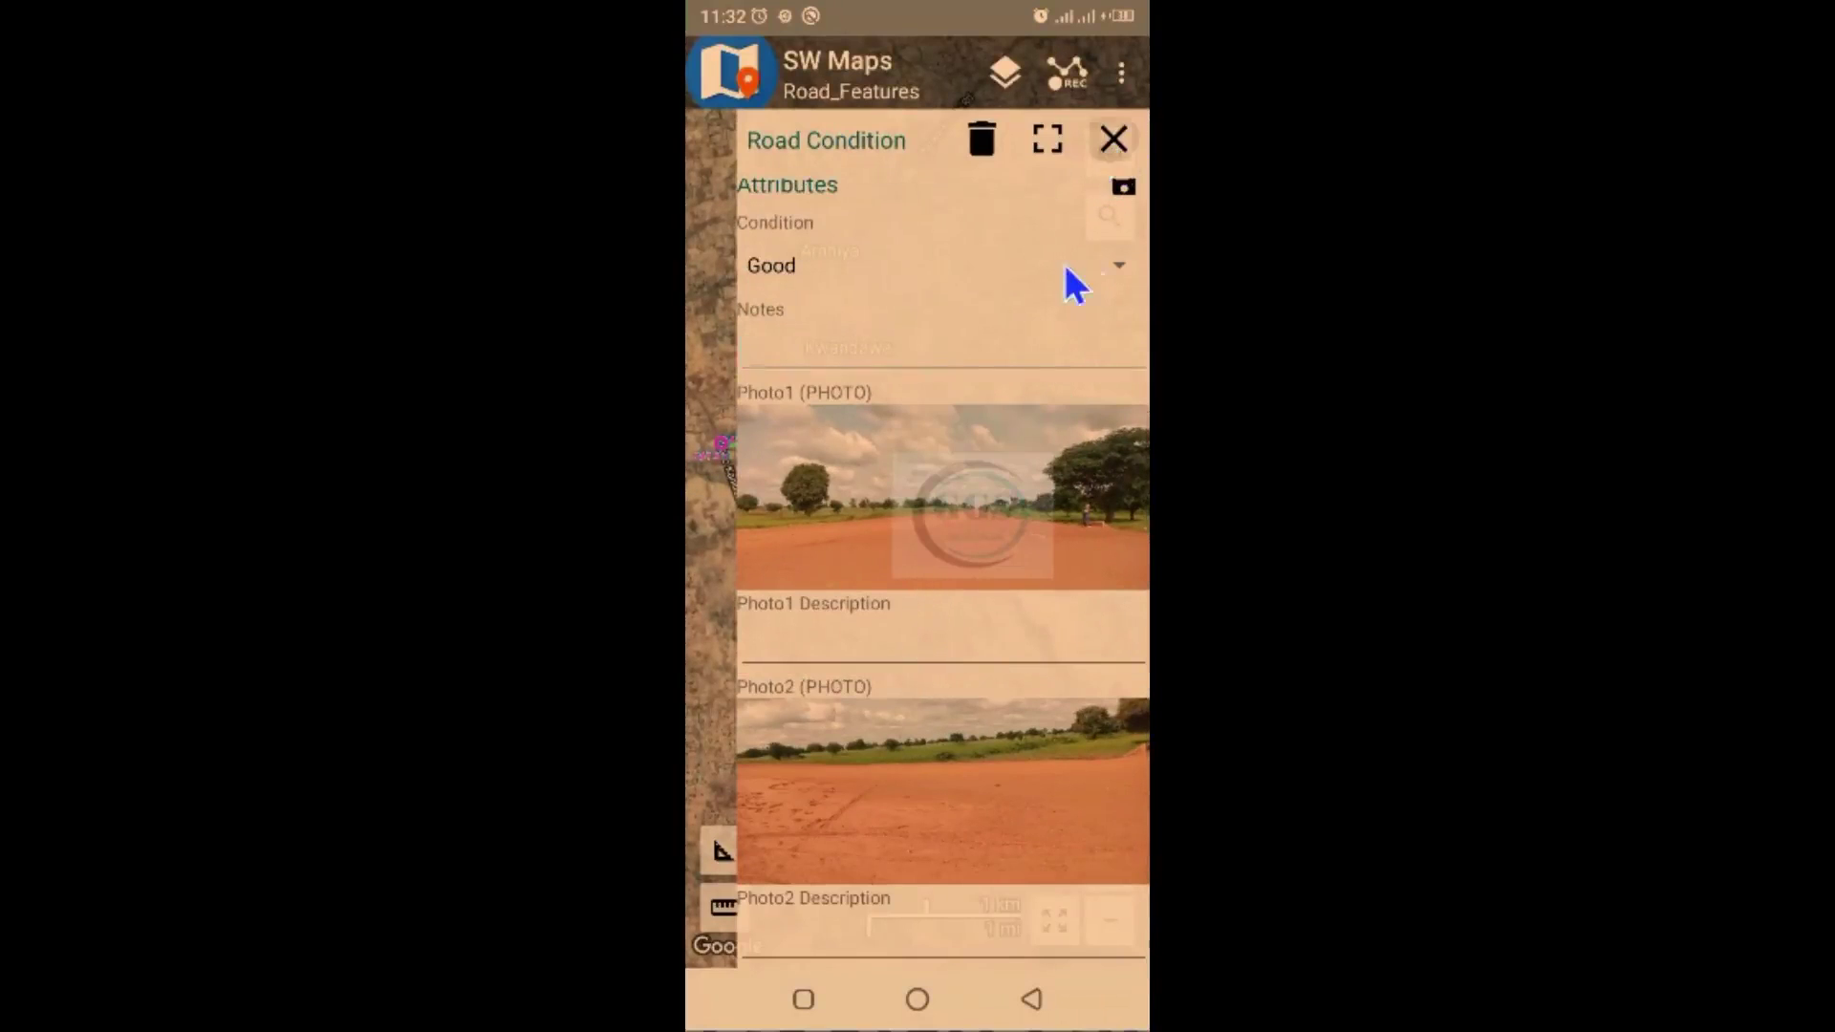
pyautogui.moveTo(1070, 310); pyautogui.dragTo(1017, 513)
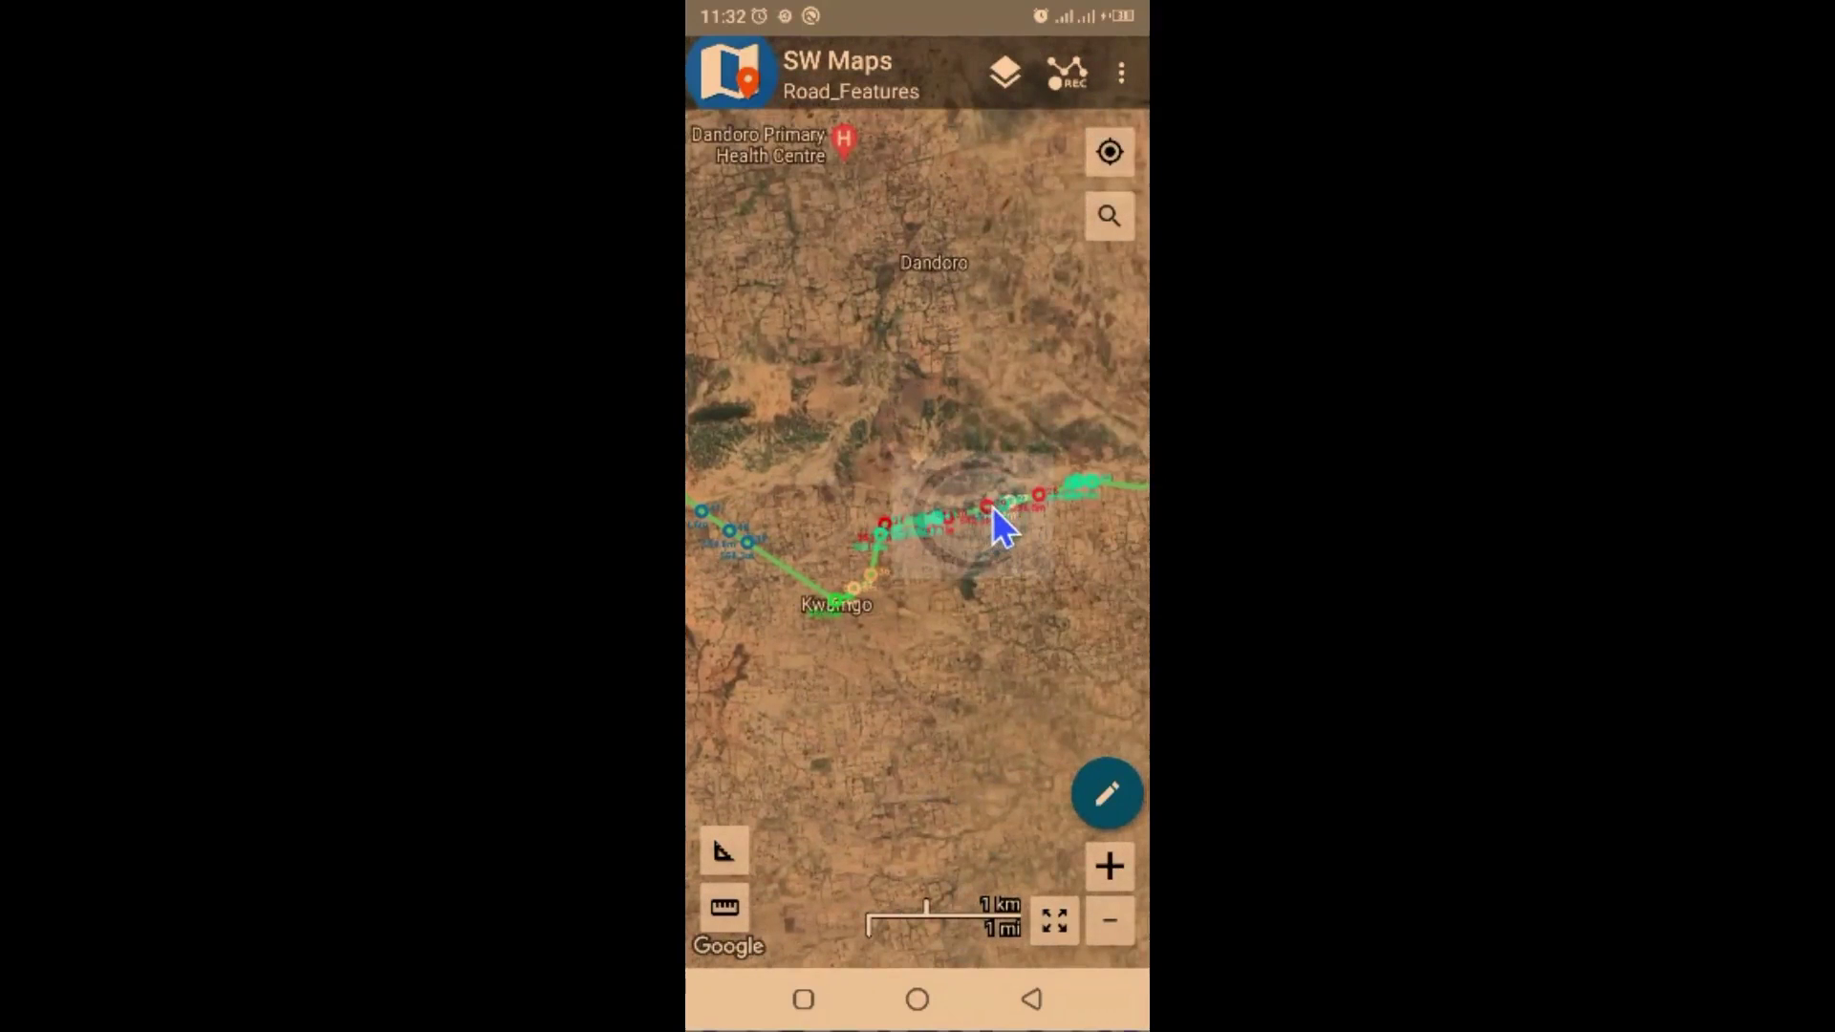
pyautogui.click(994, 511)
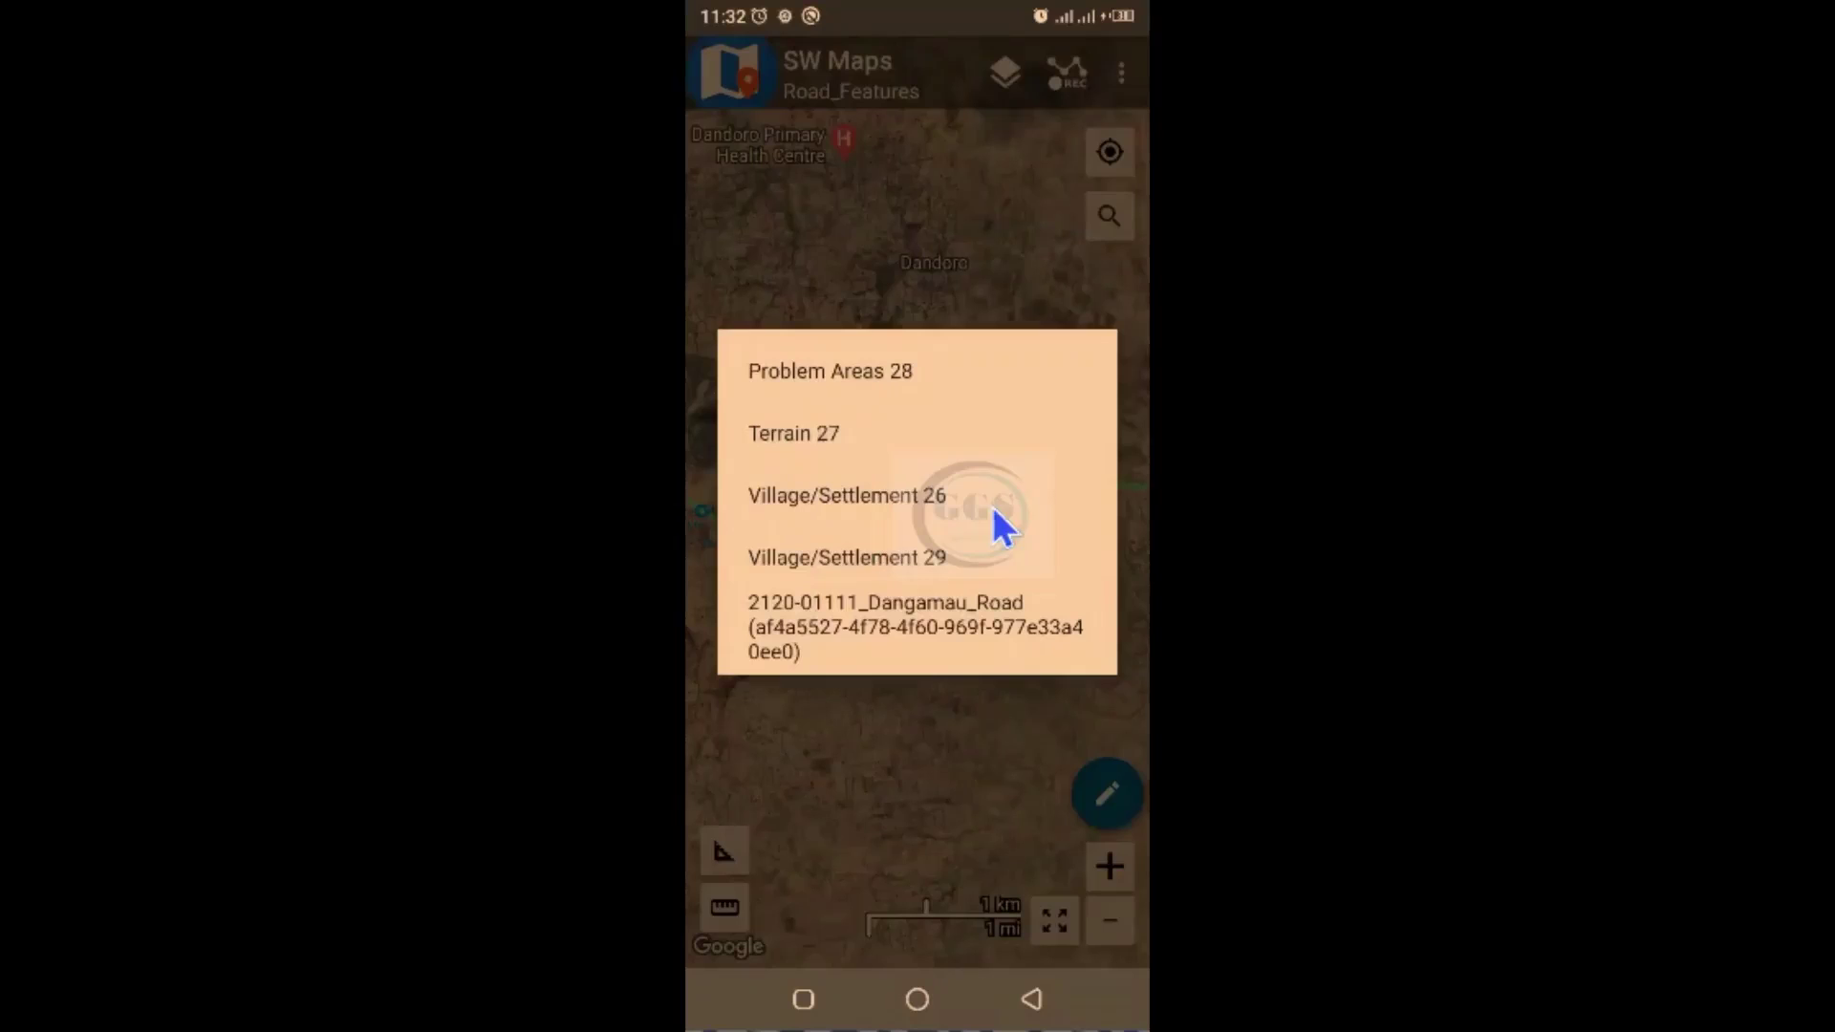
pyautogui.click(828, 372)
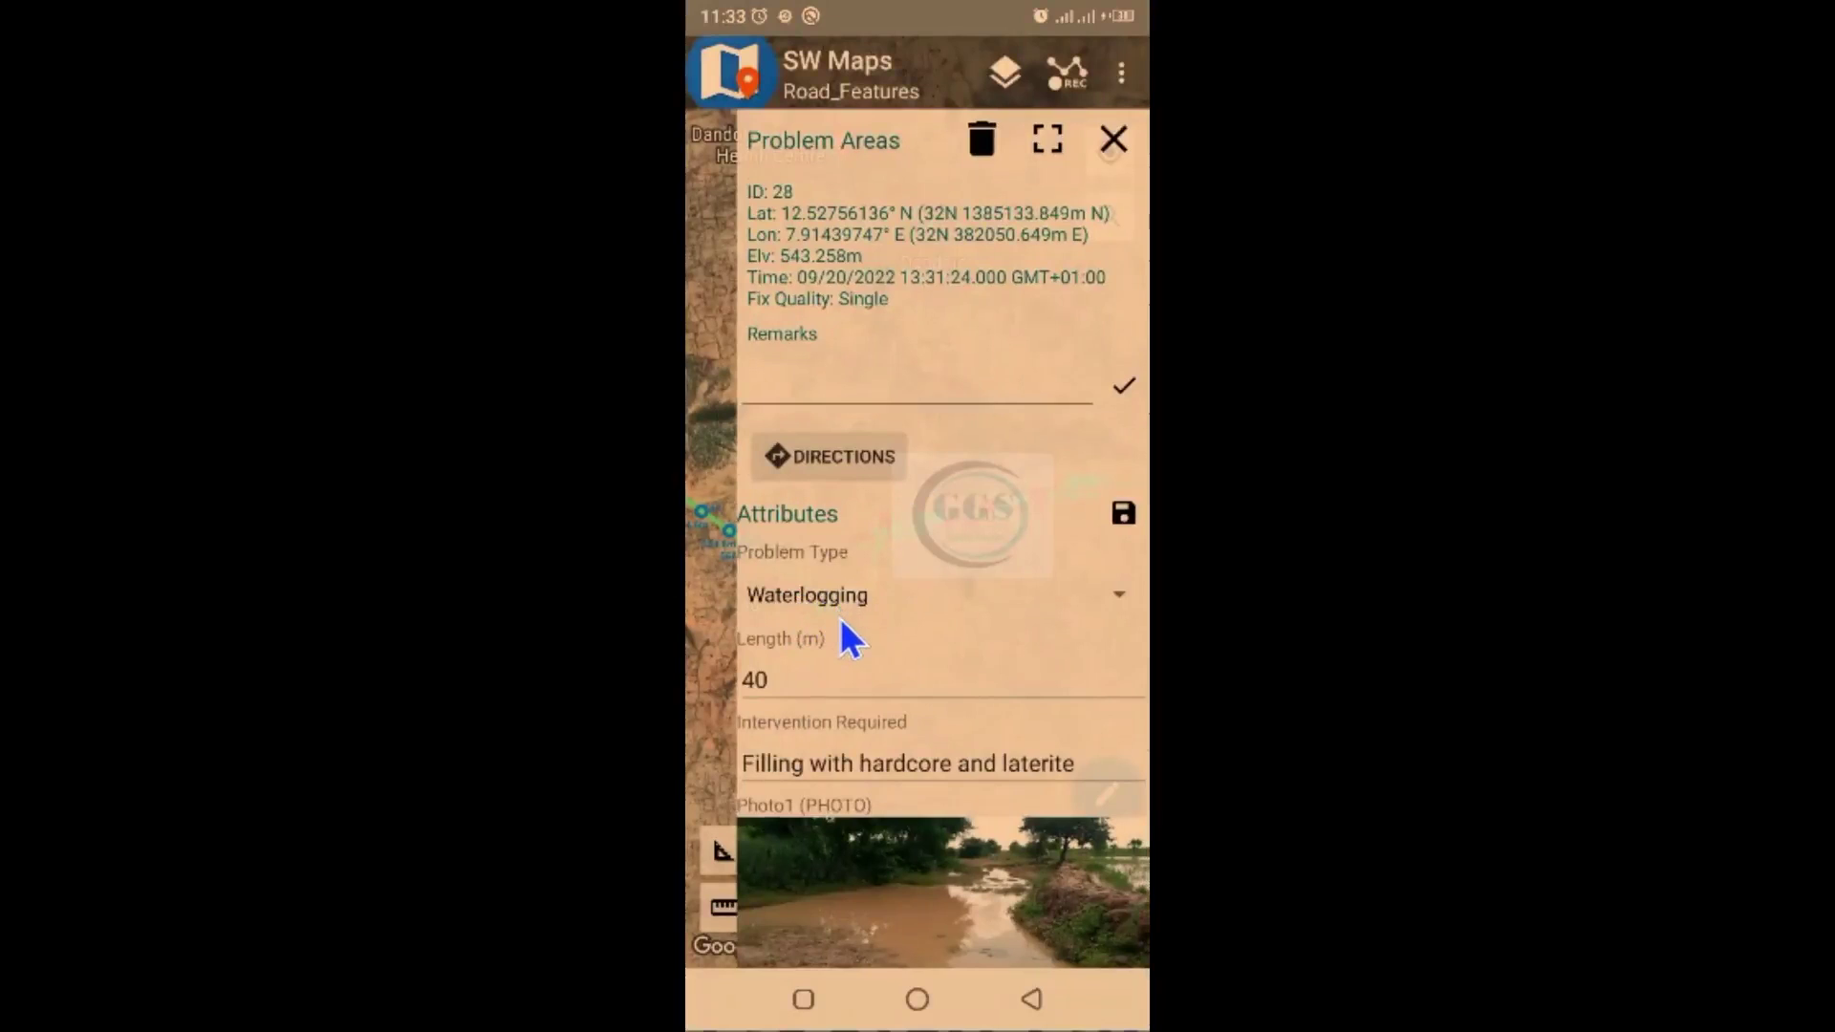
pyautogui.scroll(-2, 832, 611)
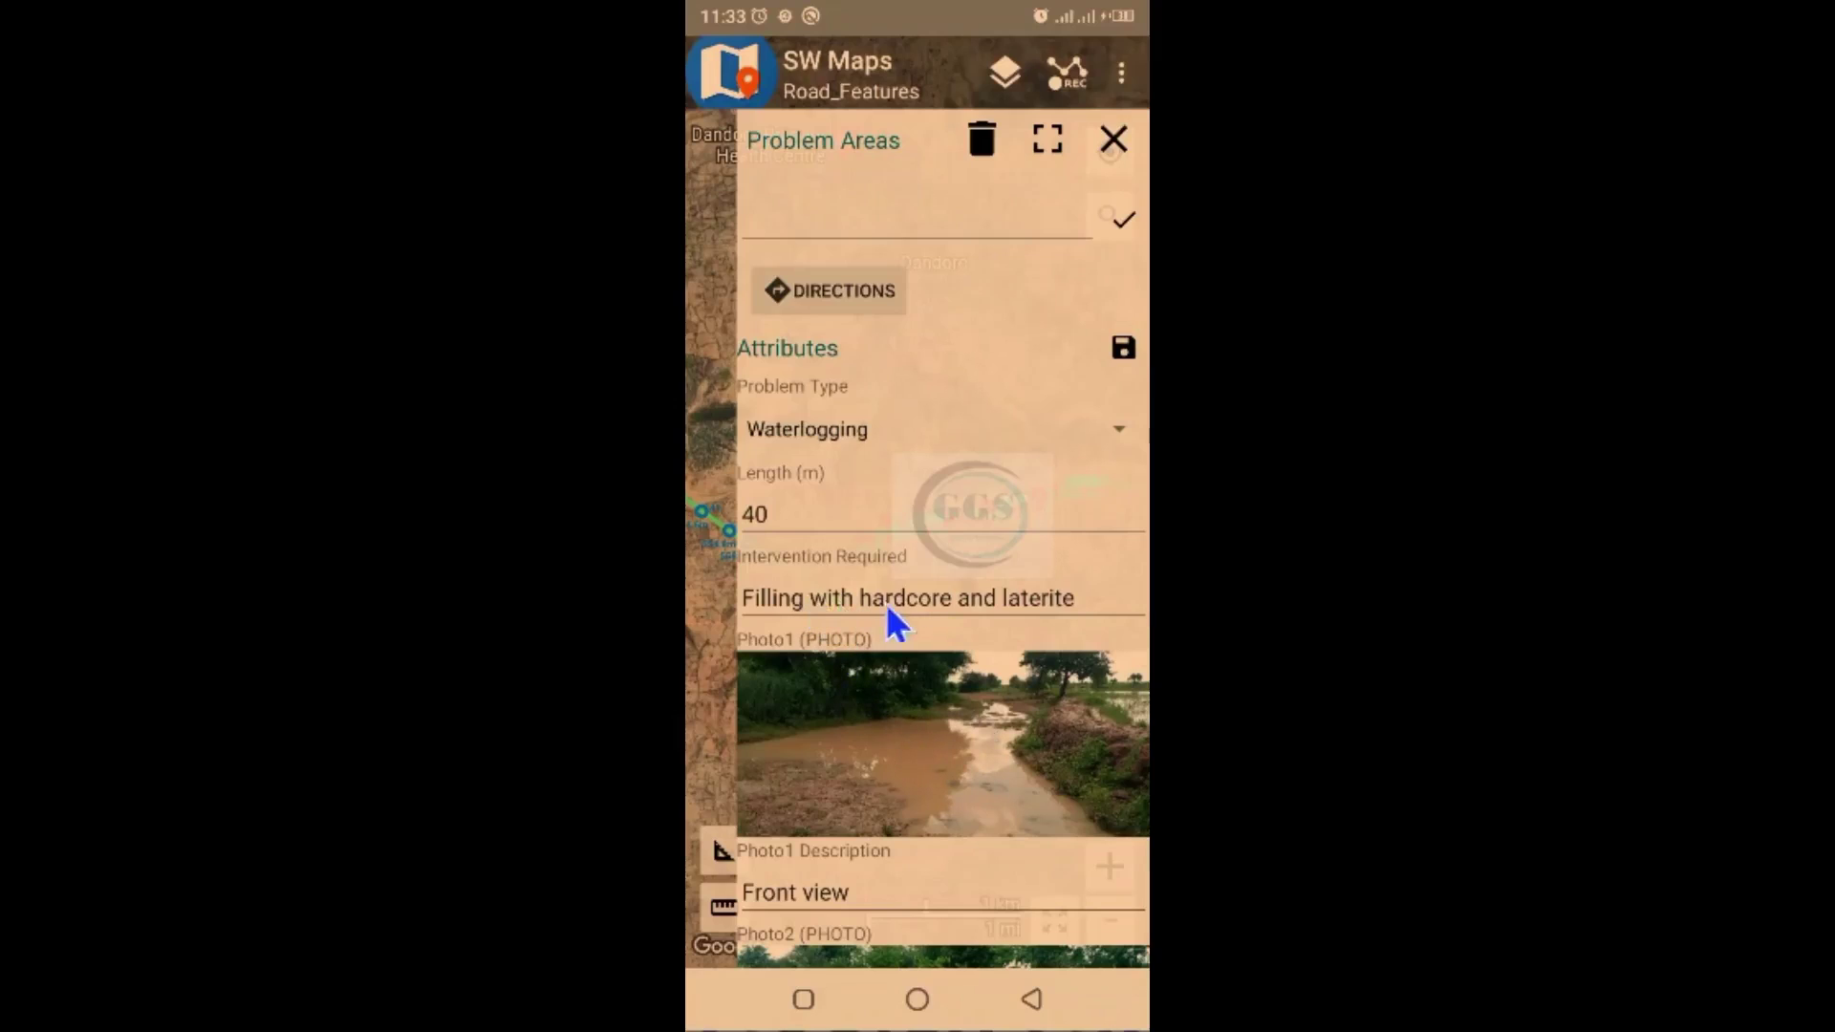
pyautogui.click(1116, 203)
pyautogui.press('Escape')
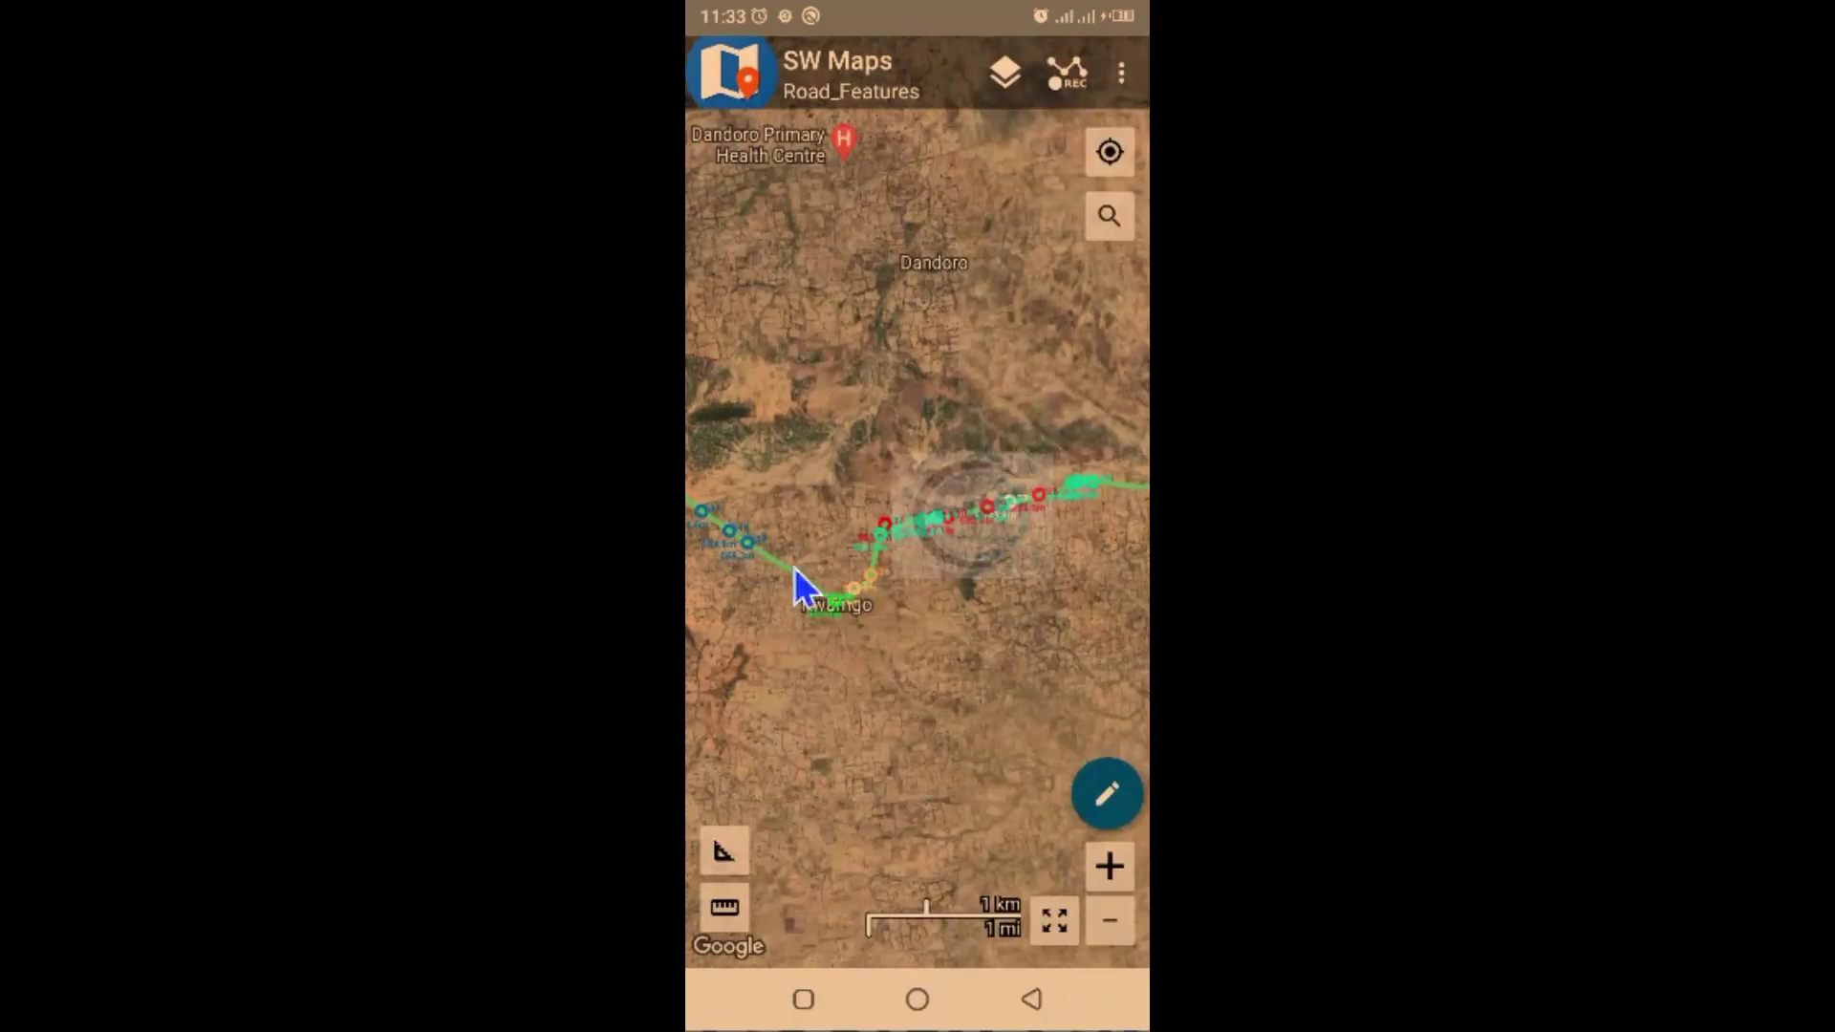
# - Open Problem Areas 32 near Kwango and scroll through its Erosion, 120 m details to Photo2
pyautogui.click(891, 526)
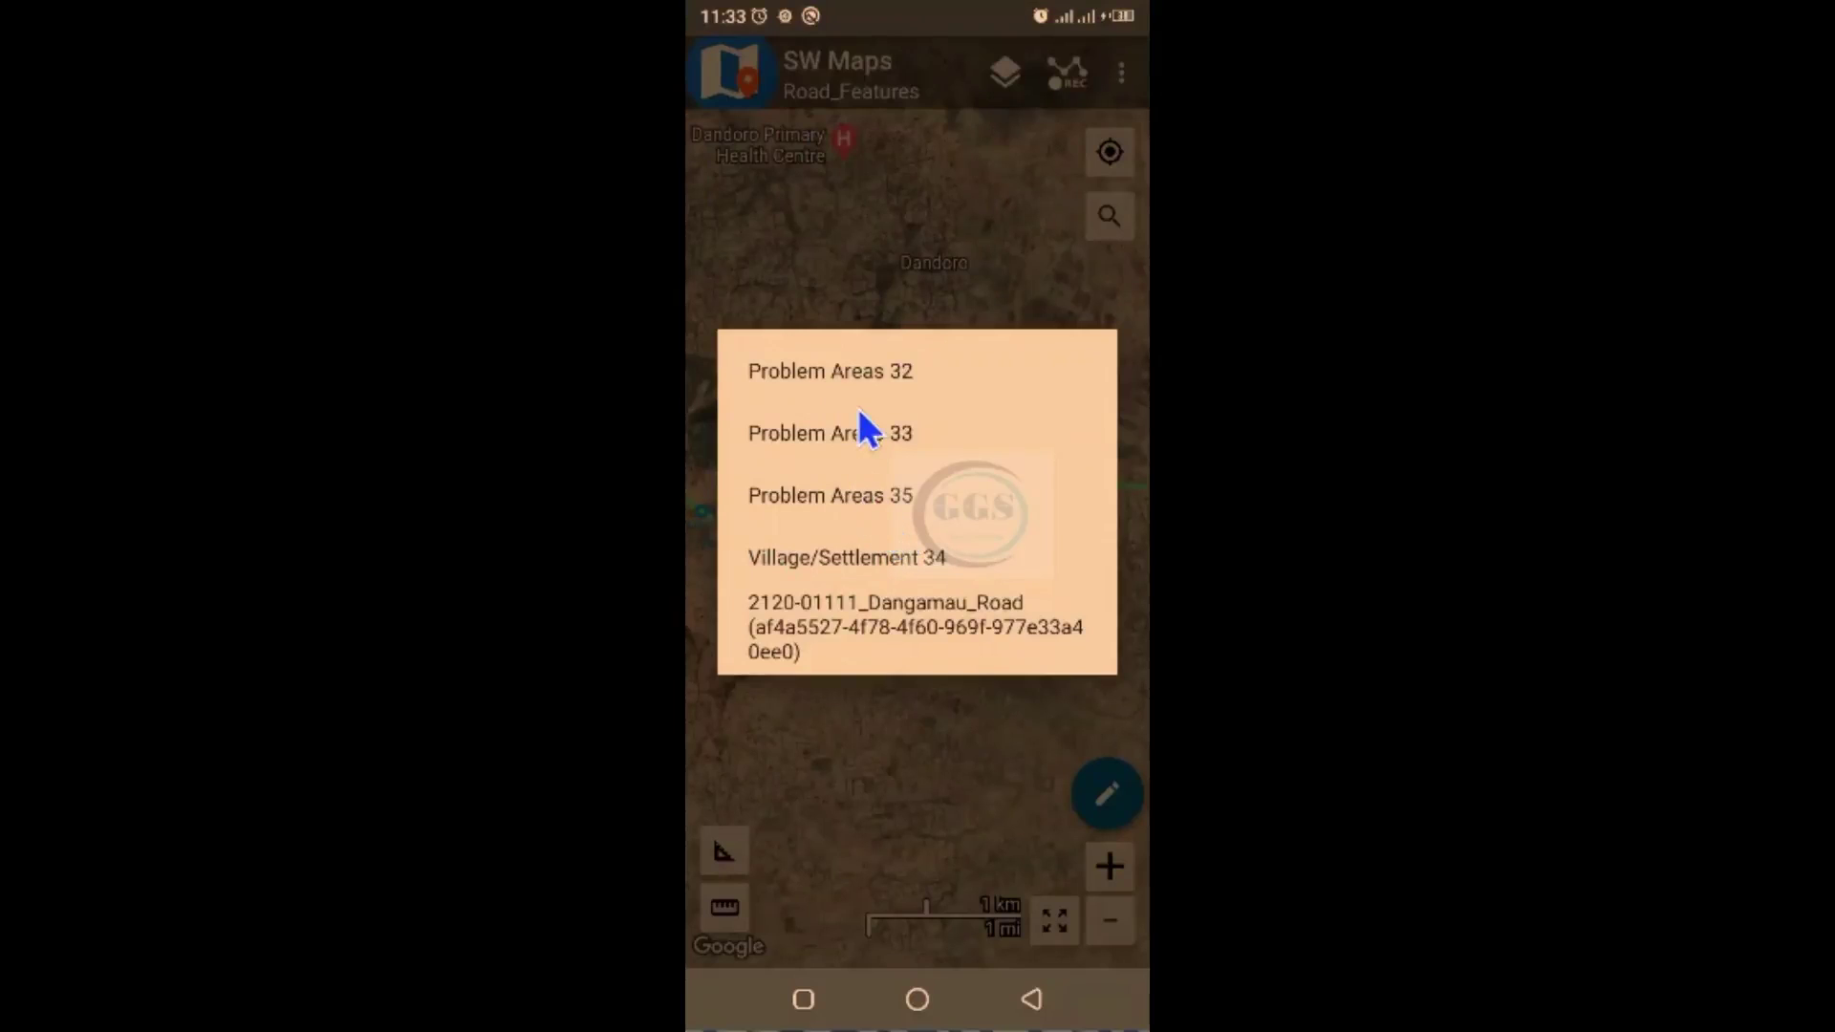
pyautogui.click(818, 375)
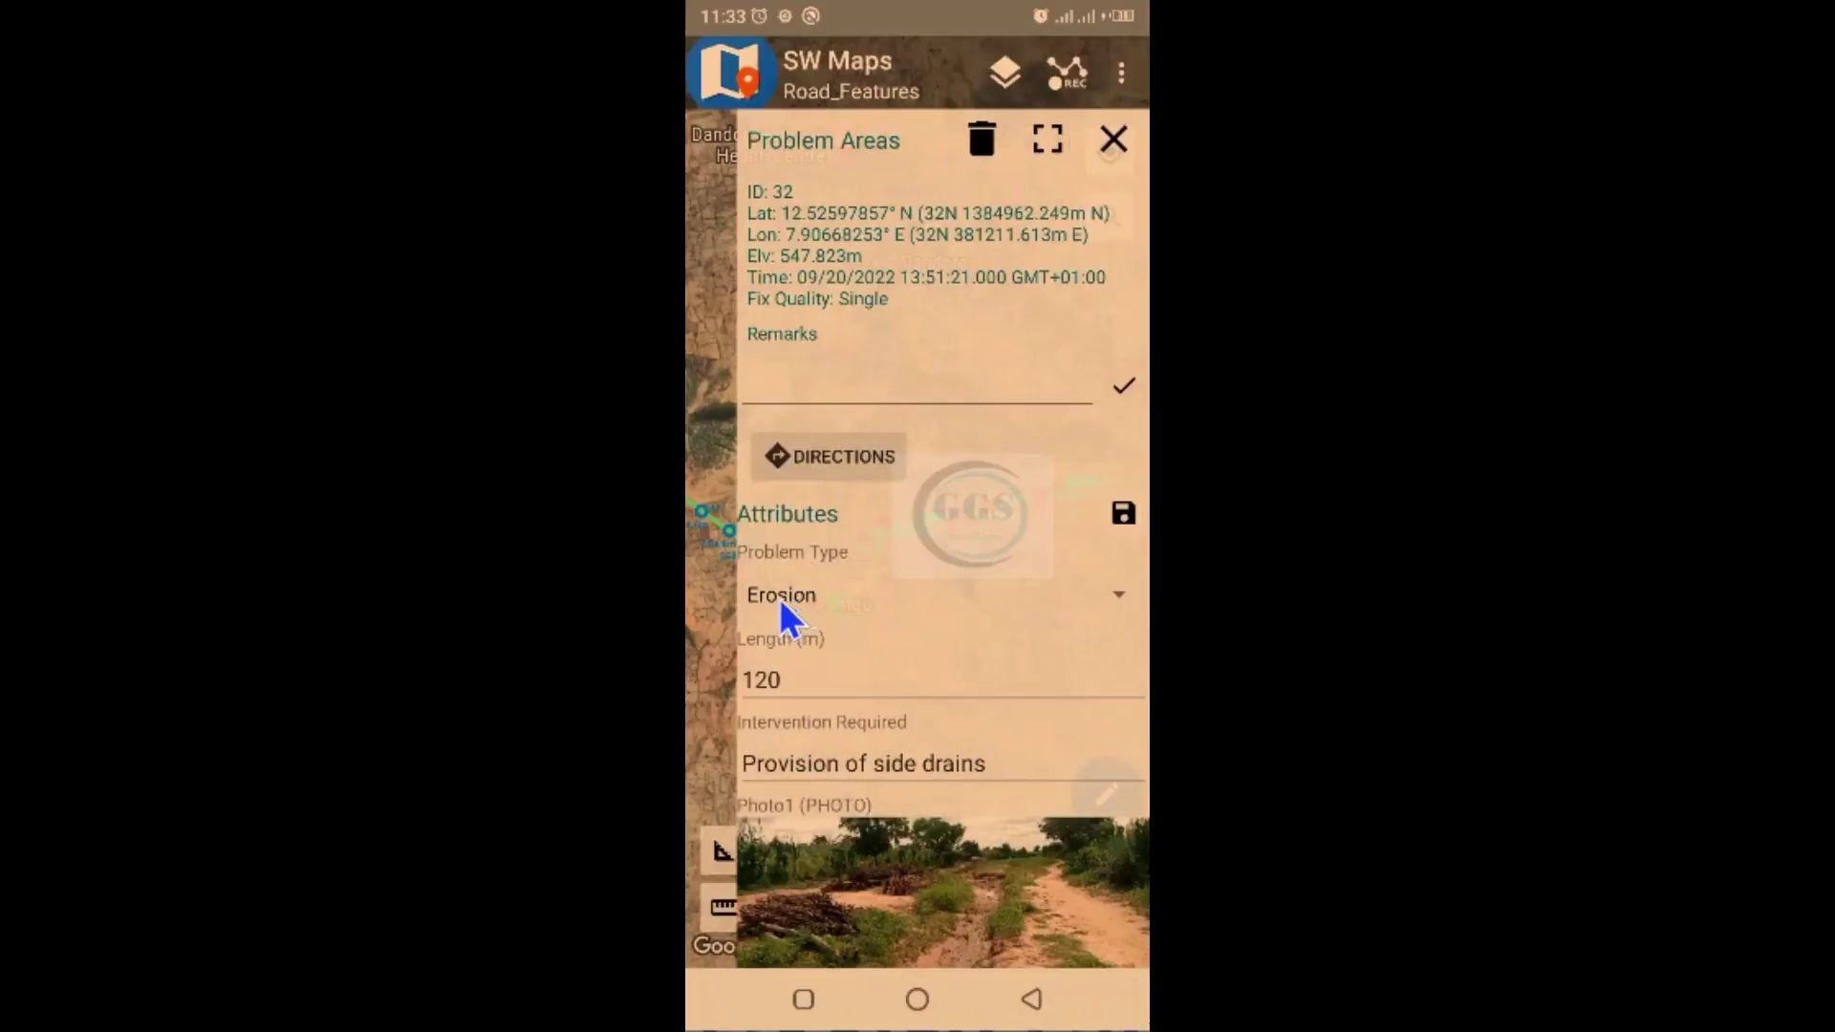
pyautogui.scroll(-3, 847, 676)
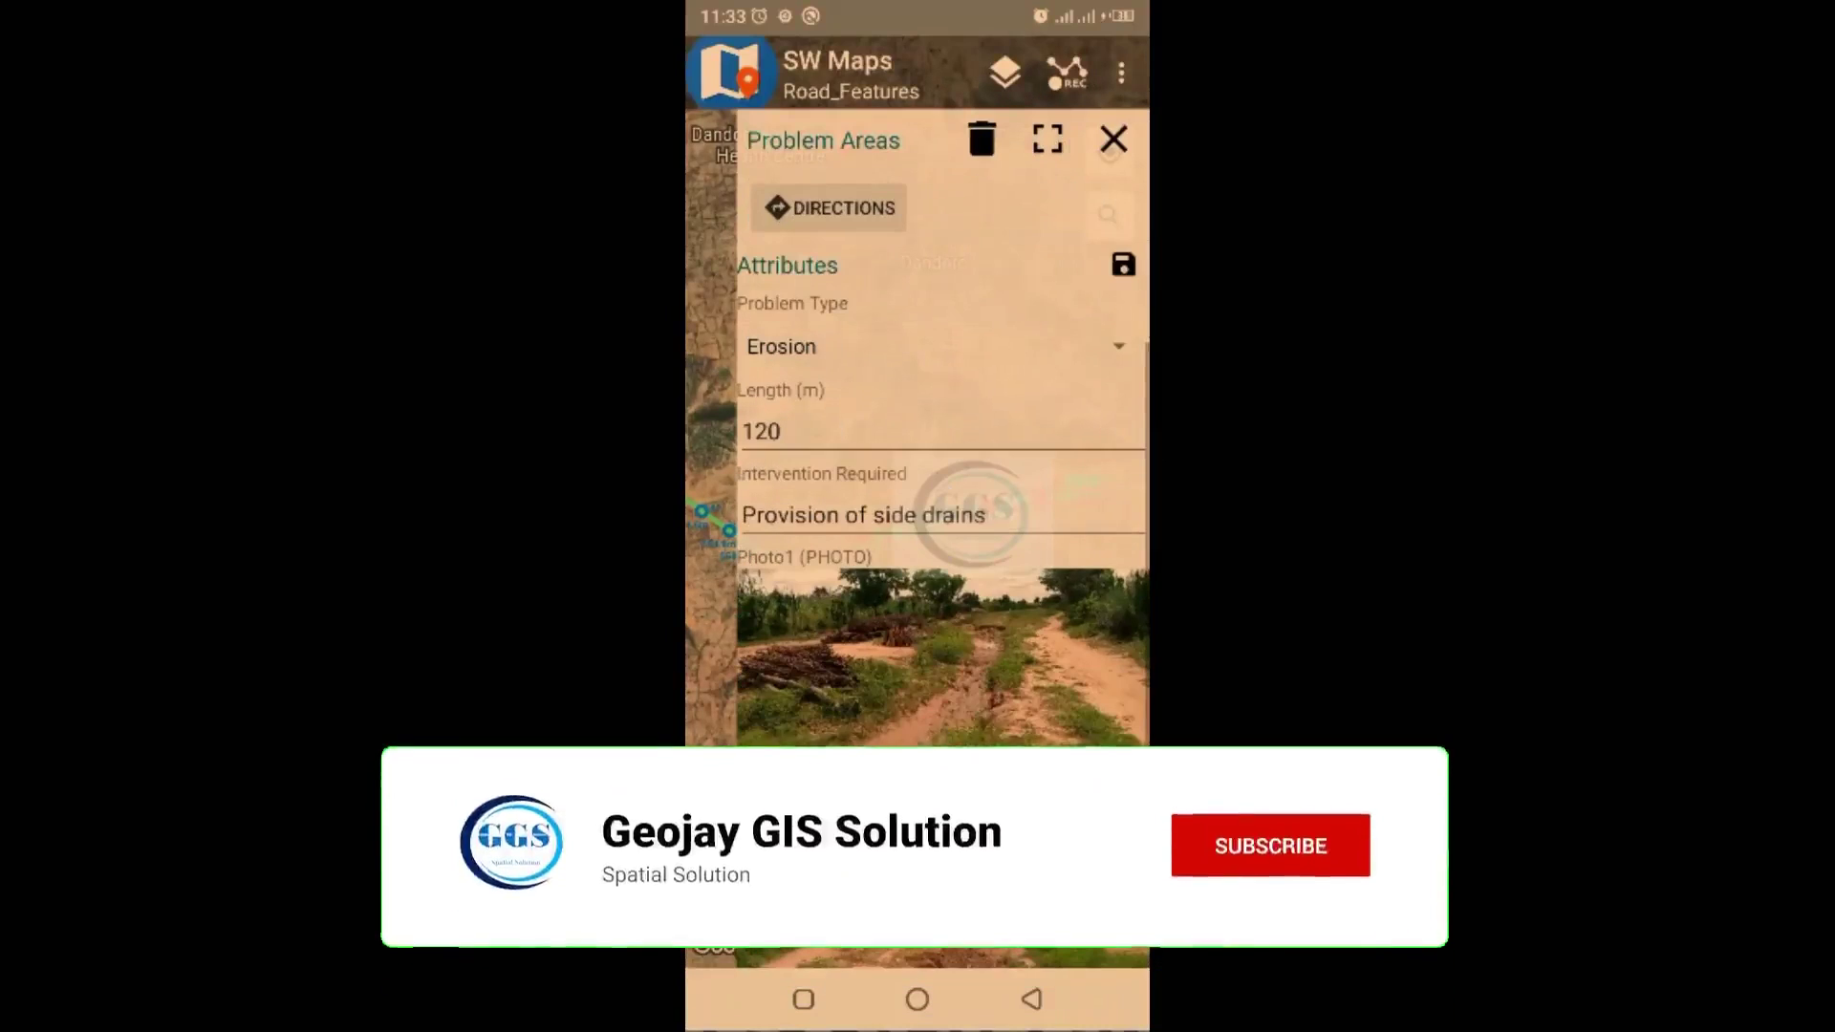
pyautogui.scroll(-1, 953, 702)
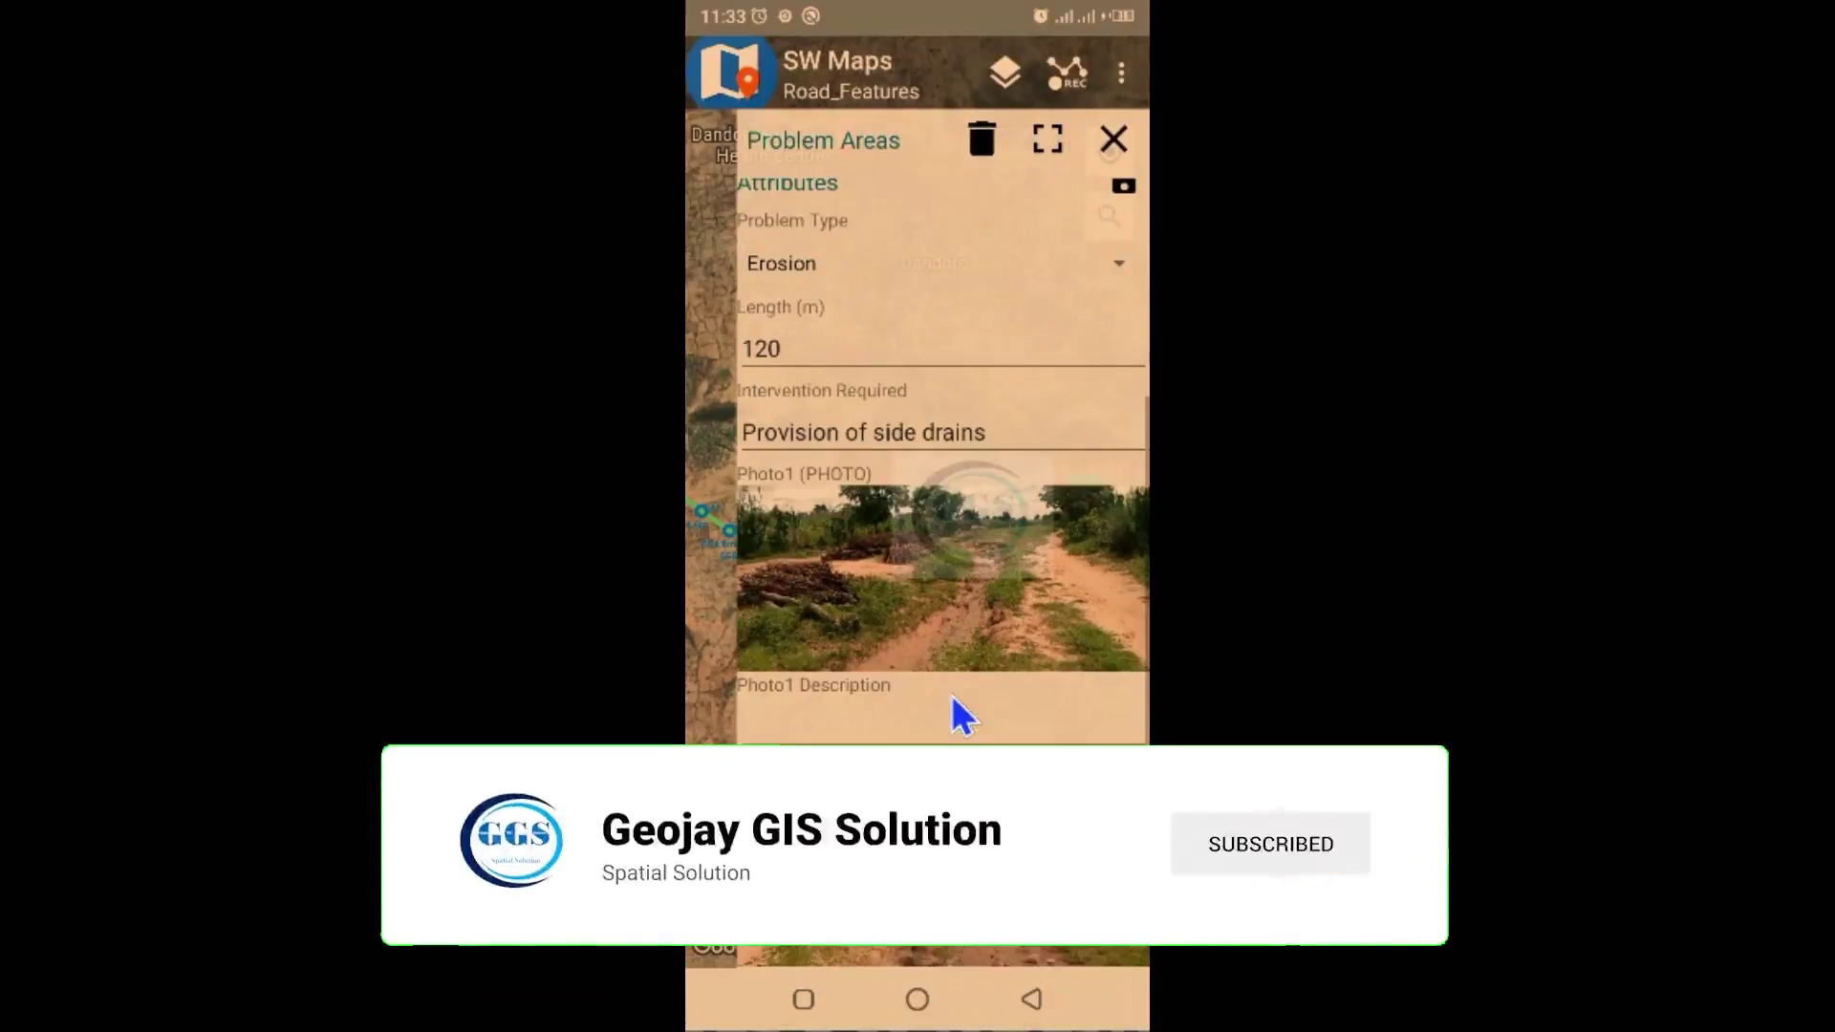
pyautogui.scroll(-1, 959, 831)
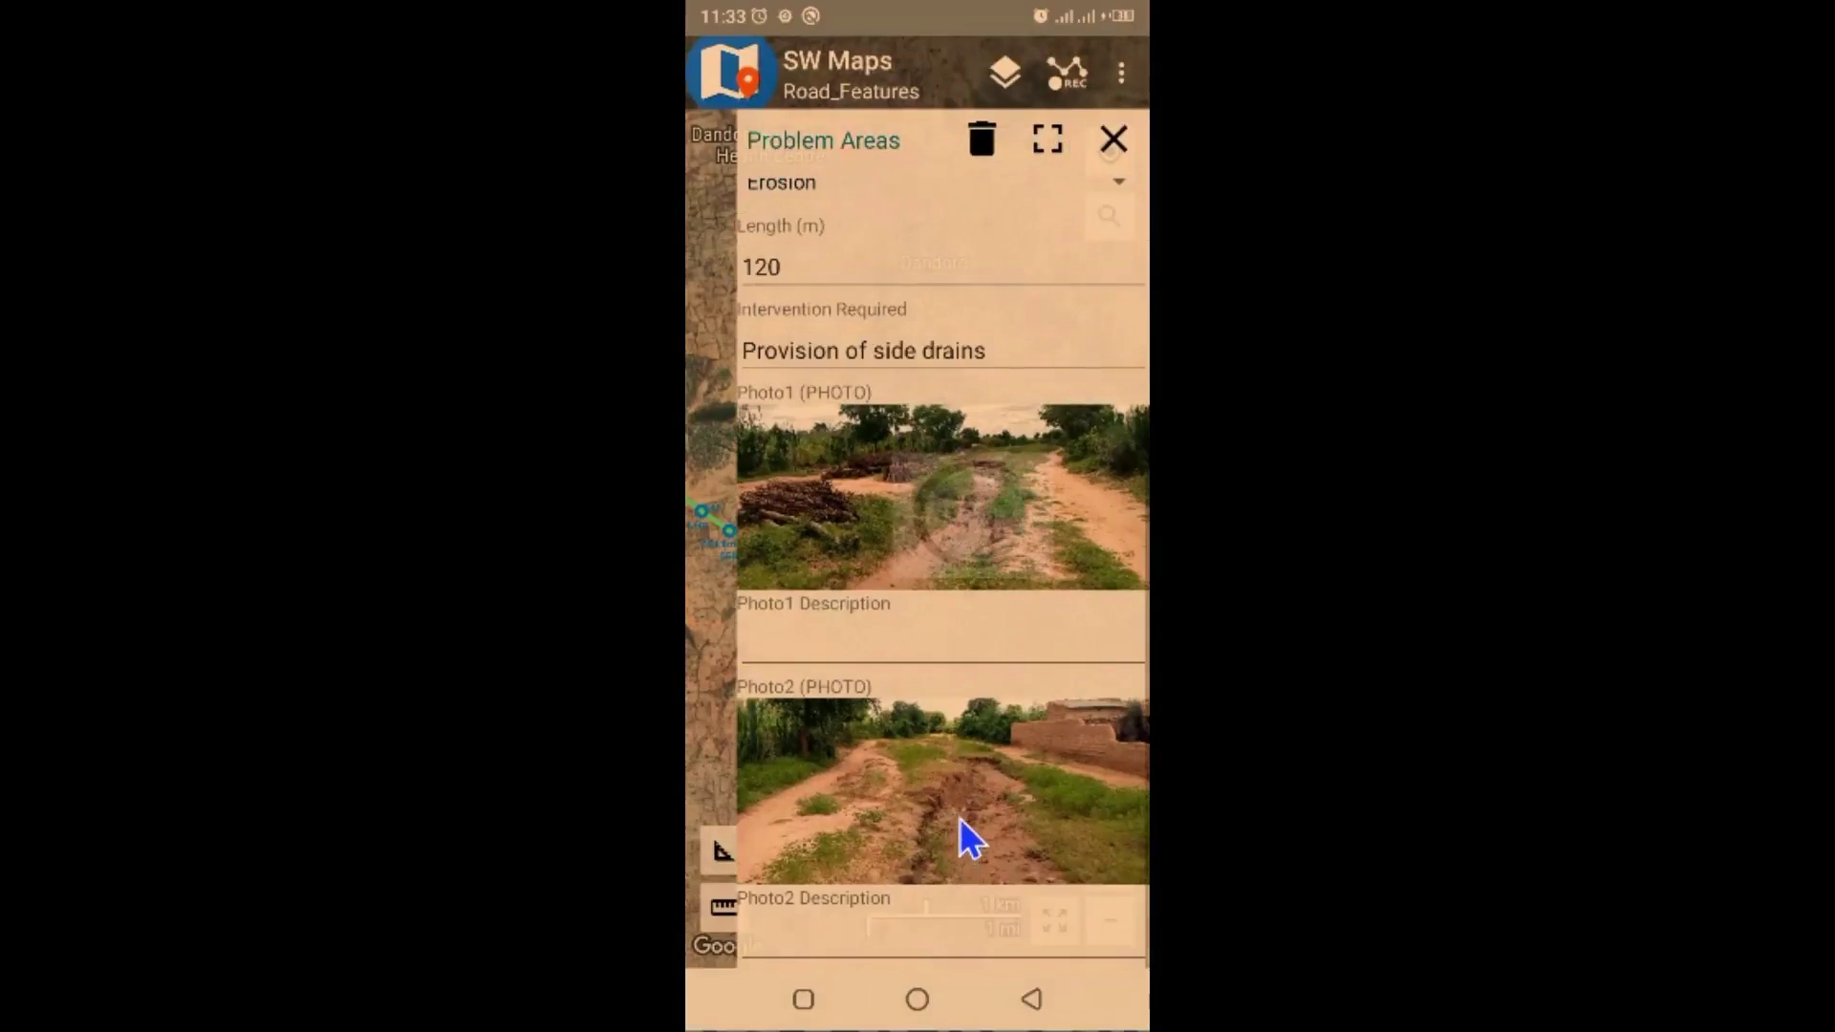